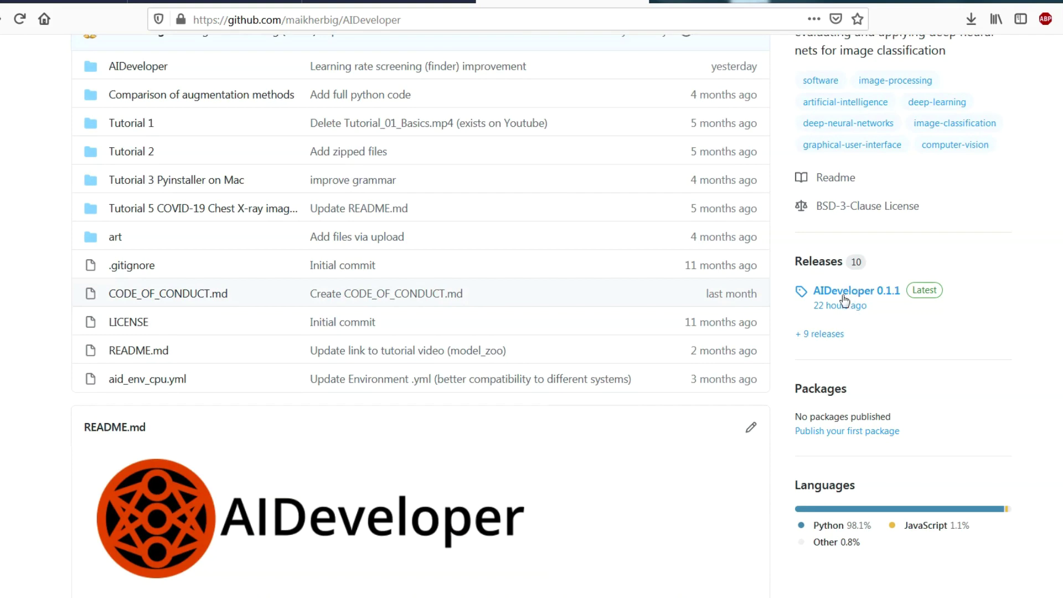
Open the AIDeveloper 0.1.1 release on GitHub and review its notes on the Expert menu additions and the downloadable assets
left_click(844, 300)
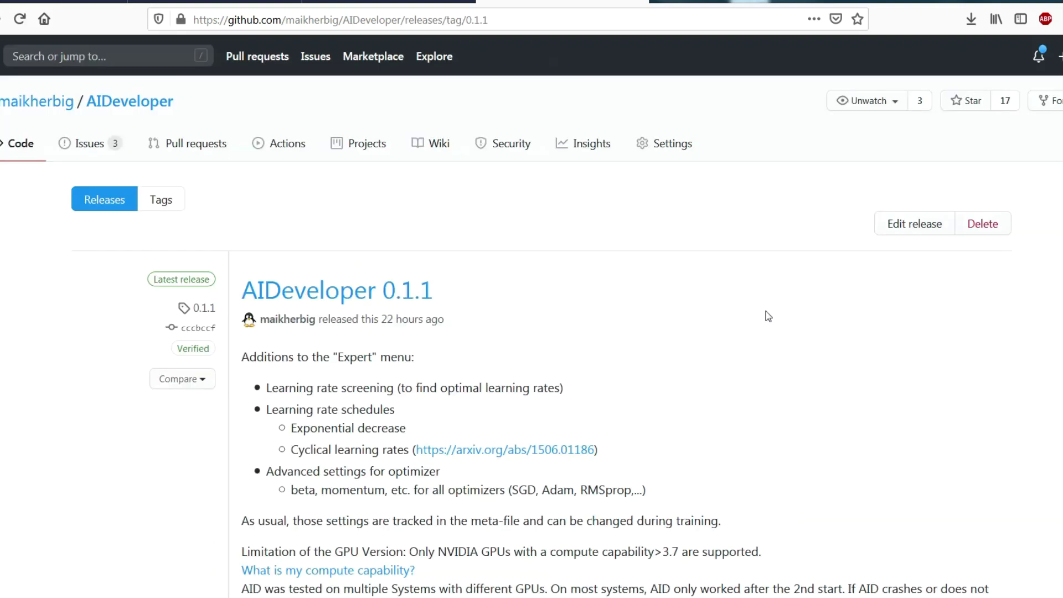
scroll(758, 327, "down", 2)
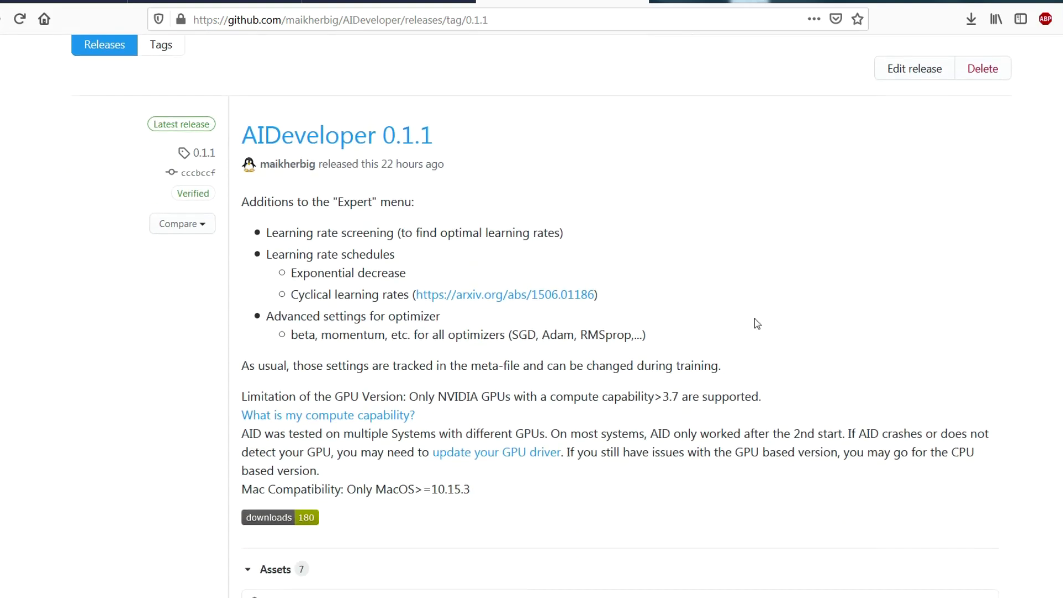
scroll(757, 327, "down", 2)
scroll(757, 327, "down", 1)
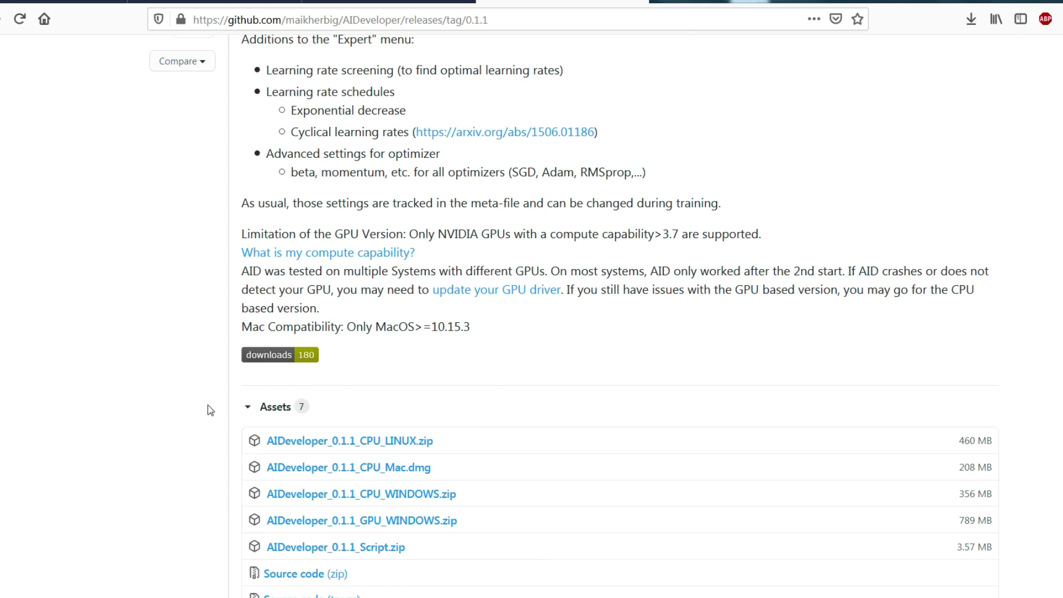
scroll(208, 404, "up", 4)
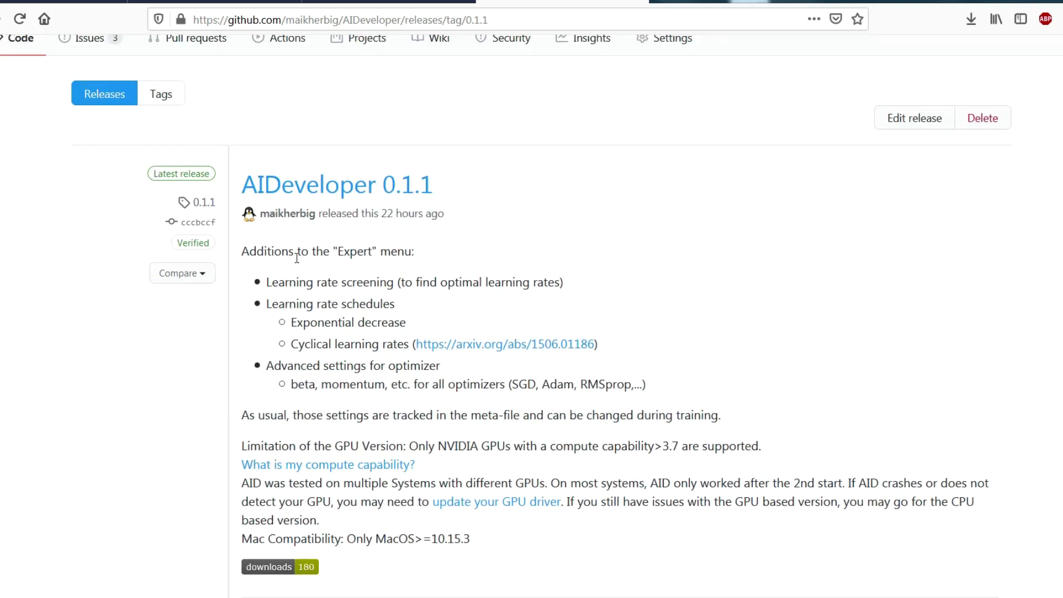
left_click_drag(256, 252, 420, 253)
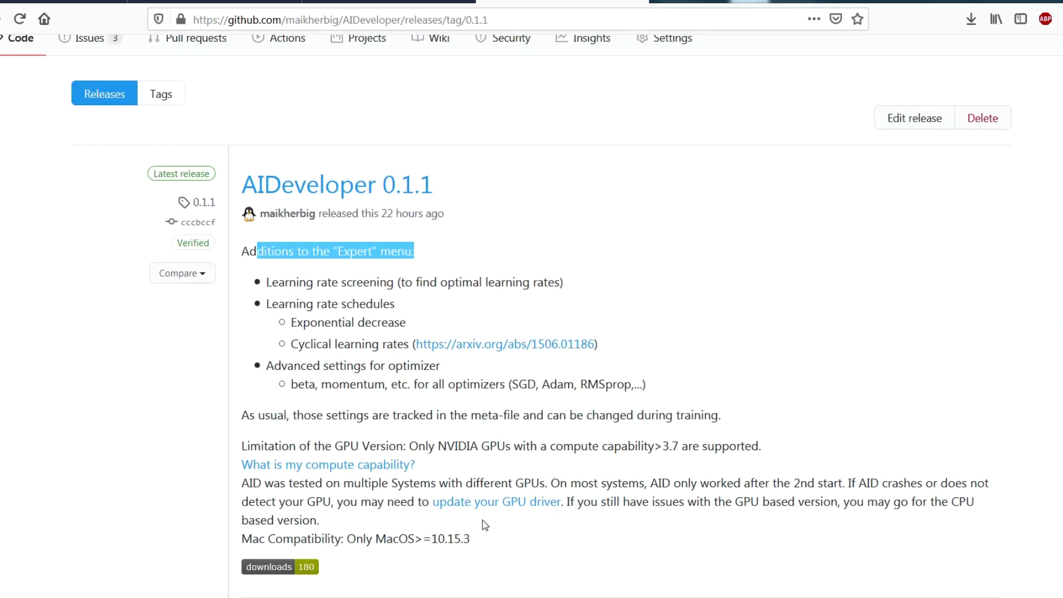
Switch to AIDeveloper and enable Expert Mode in the expert settings
mouse_move(568, 584)
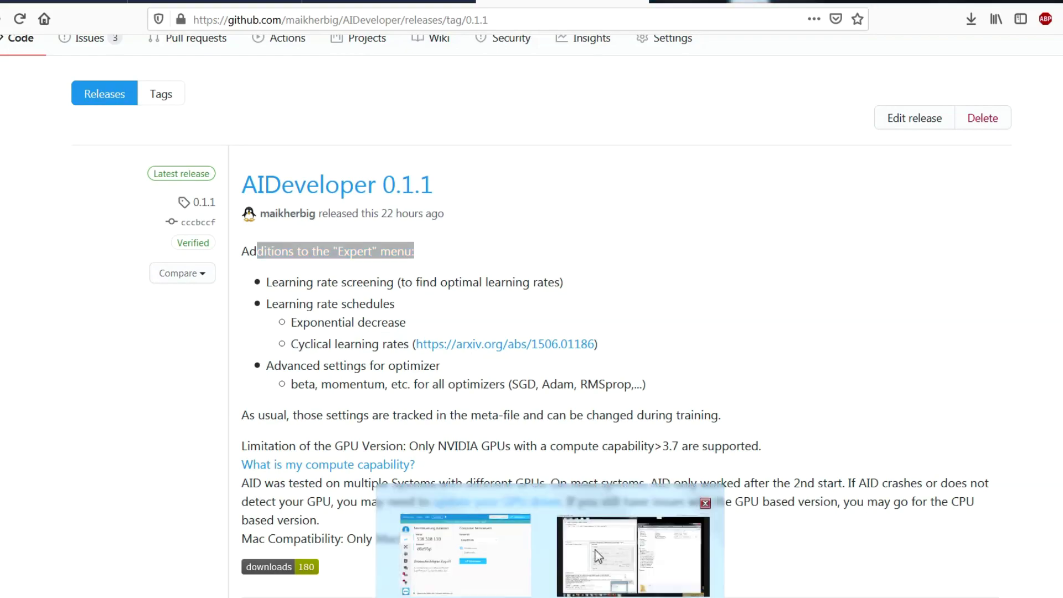
left_click(599, 556)
left_click(231, 196)
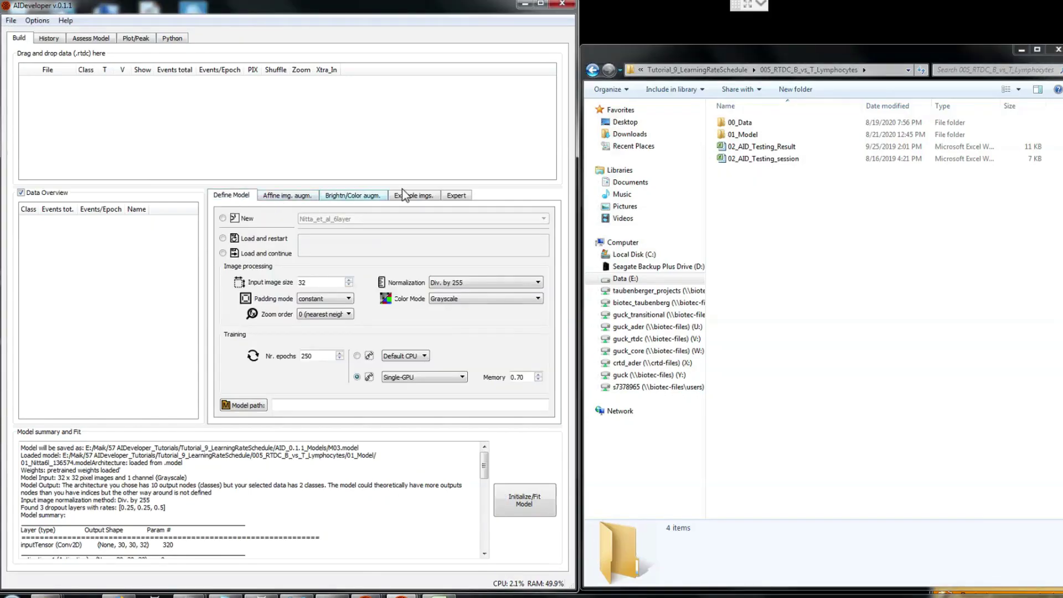
left_click(458, 197)
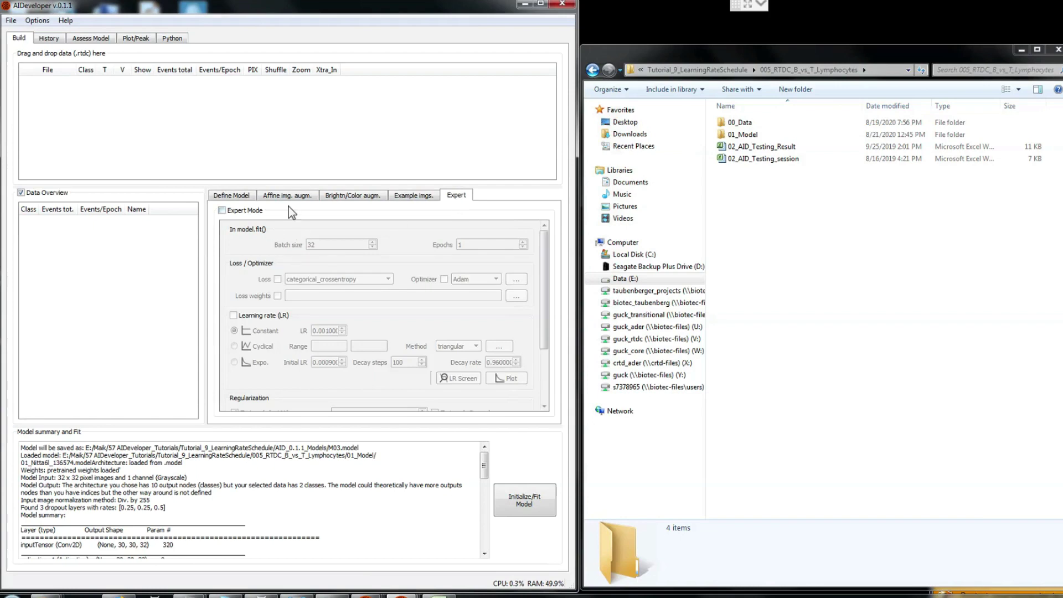
left_click(233, 213)
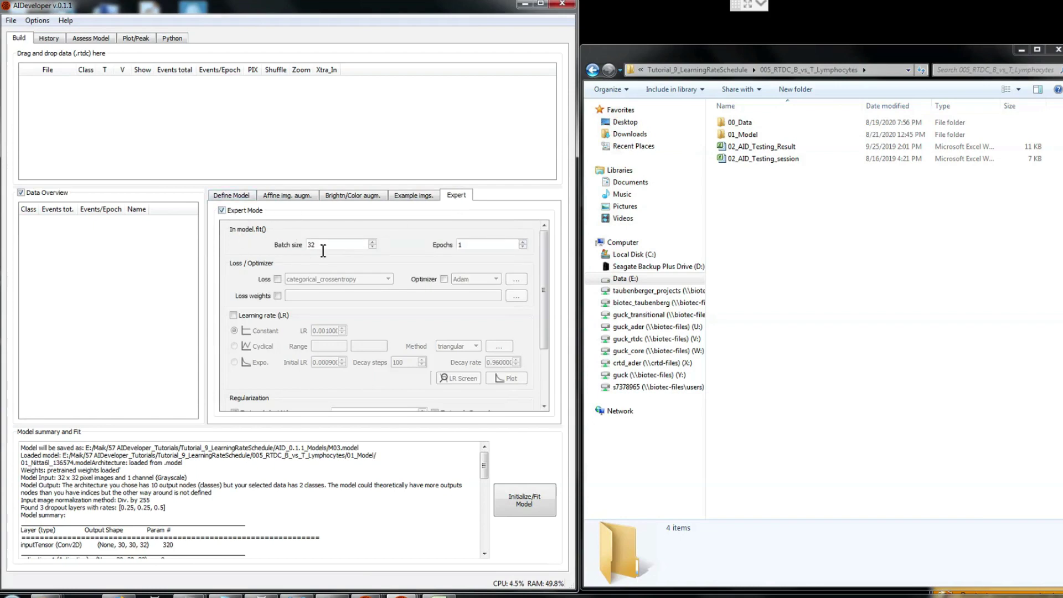
Try a batch size of 128 and restore the default by turning Expert Mode off and on again
left_click_drag(325, 244, 281, 246)
type("128")
left_click(252, 215)
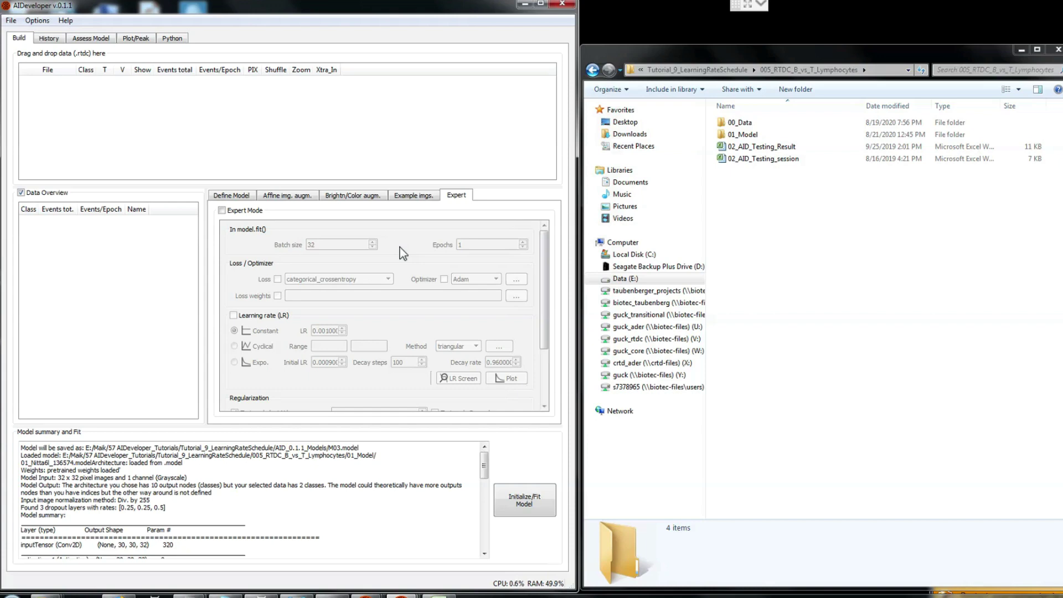
left_click(236, 212)
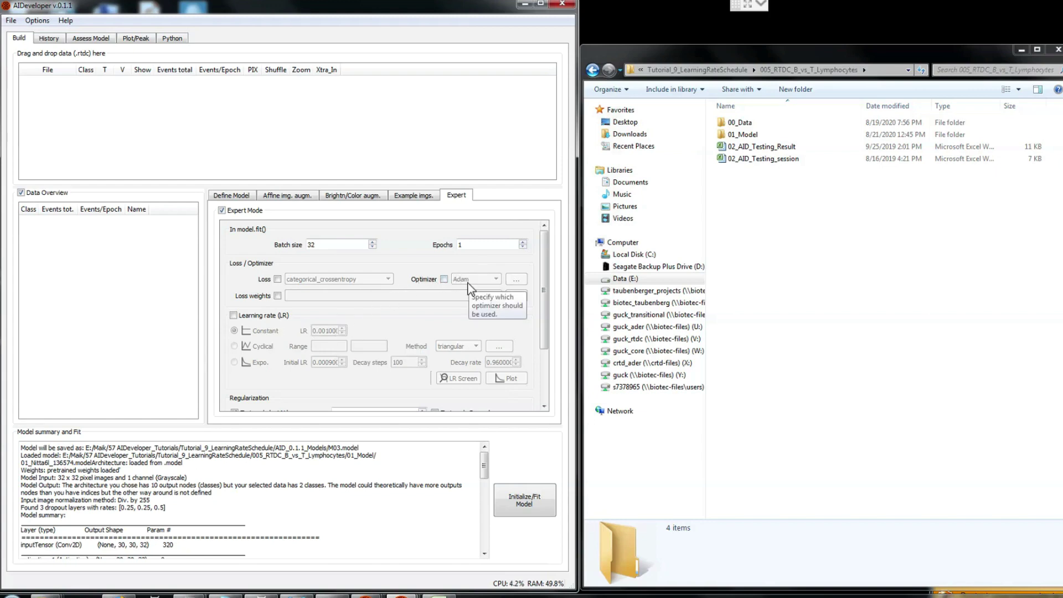
Enable the optimizer setting, try Adadelta, and set the optimizer back to Adam, acknowledging the learning rate notices
left_click(444, 279)
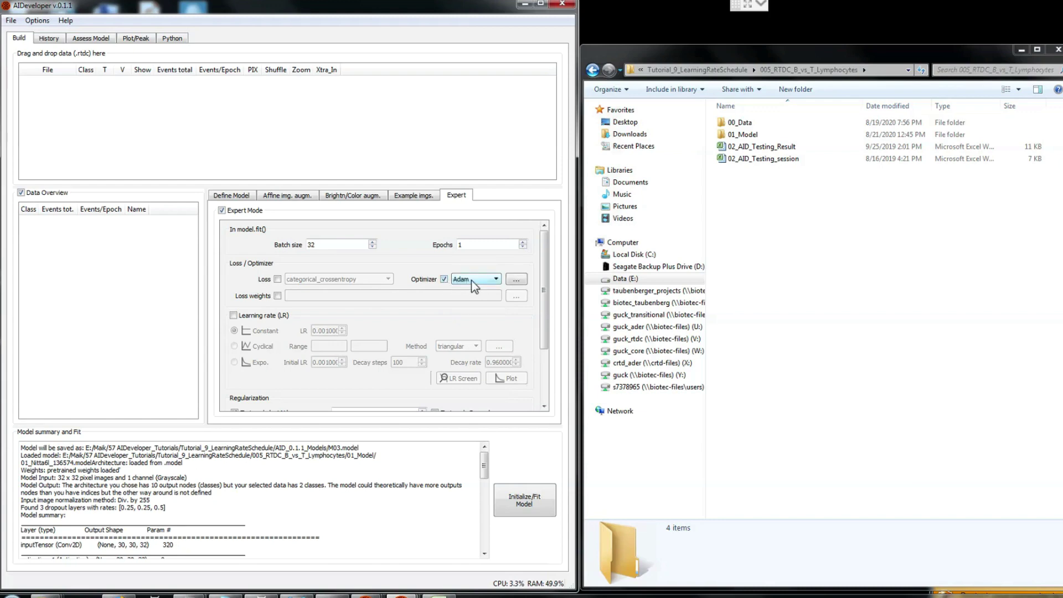
left_click(472, 281)
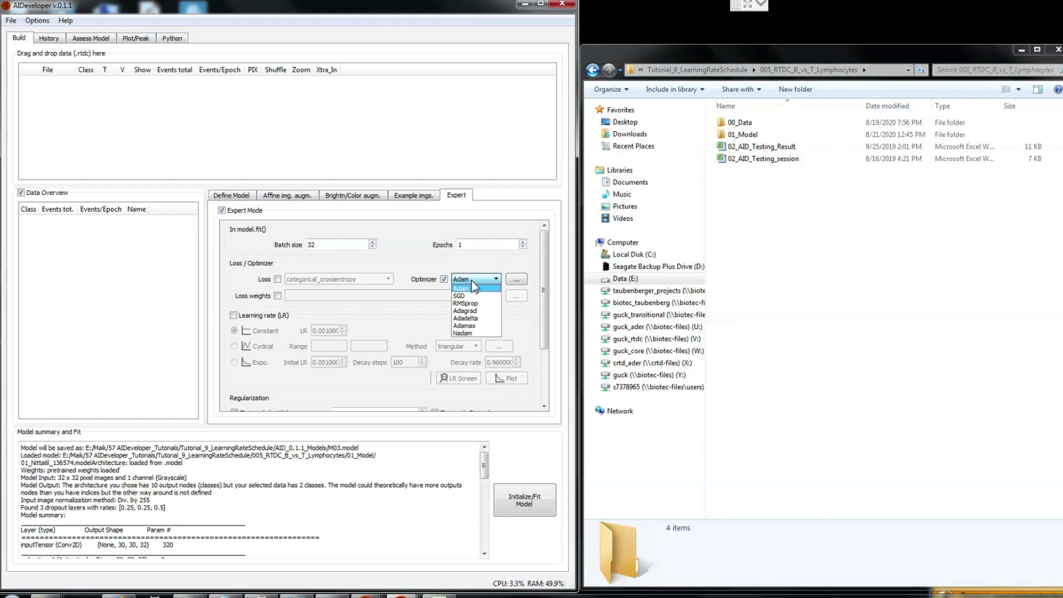
left_click(473, 318)
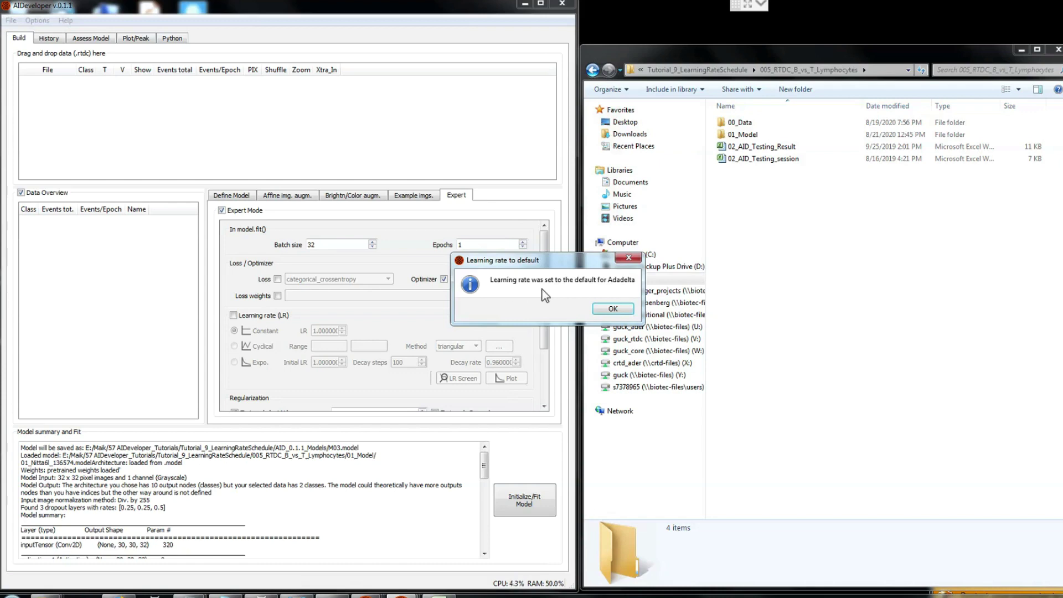
left_click(611, 309)
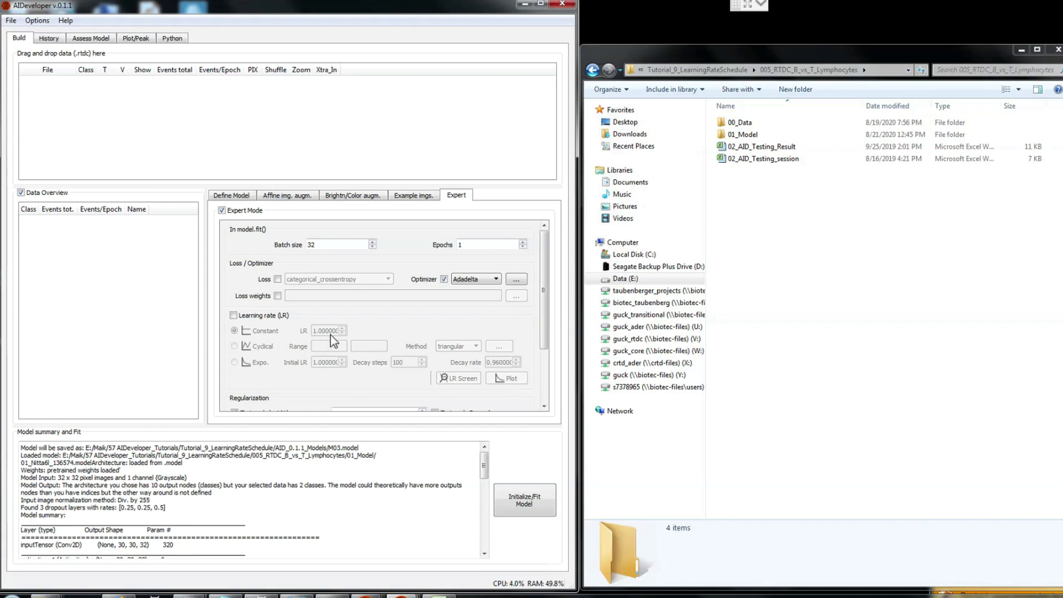
left_click(477, 282)
left_click(463, 289)
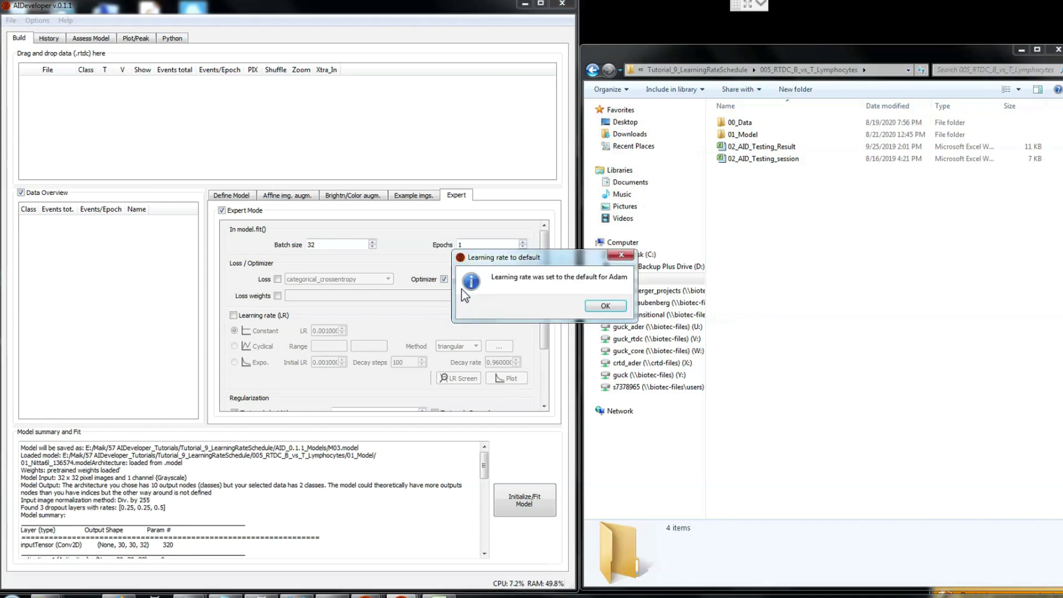
left_click(606, 308)
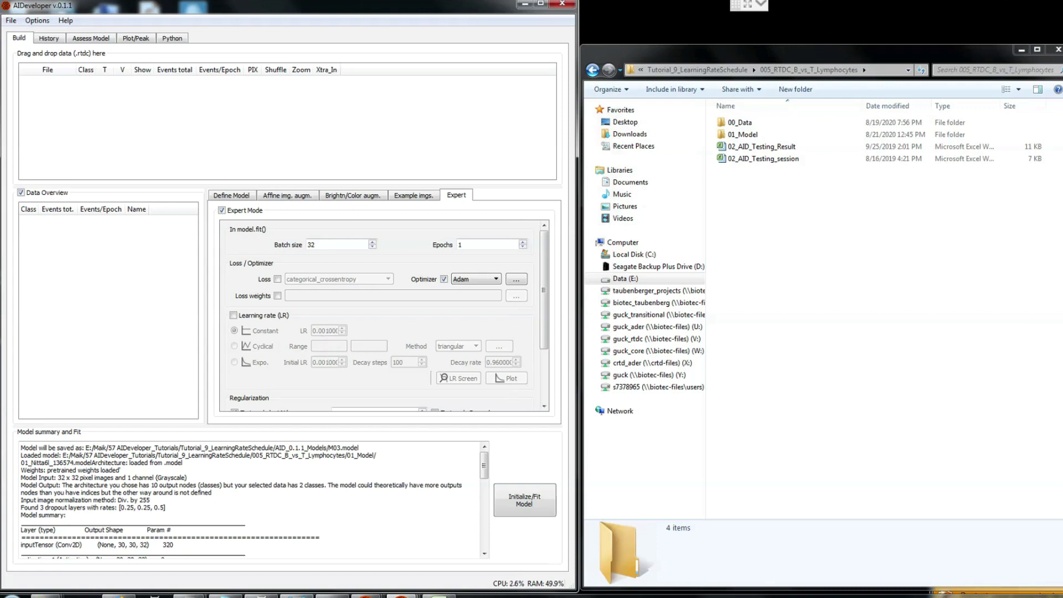
Switch to the browser and look through the arXiv paper "Cyclical Learning Rates for Training Neural Networks" from its title page
left_click(305, 595)
left_click(92, 1)
scroll(270, 191, "up", 10)
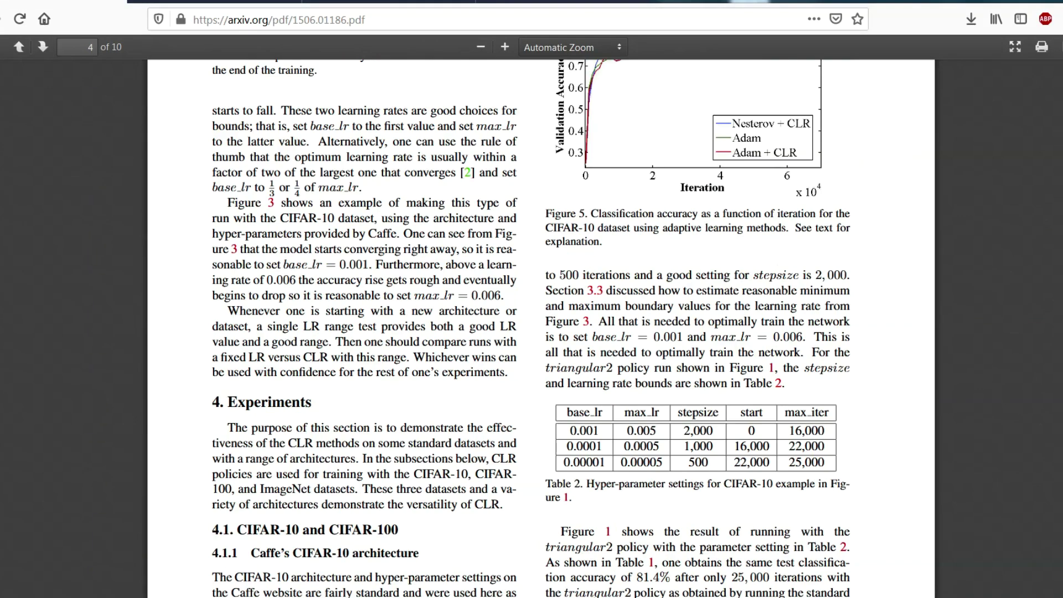
scroll(706, 208, "up", 15)
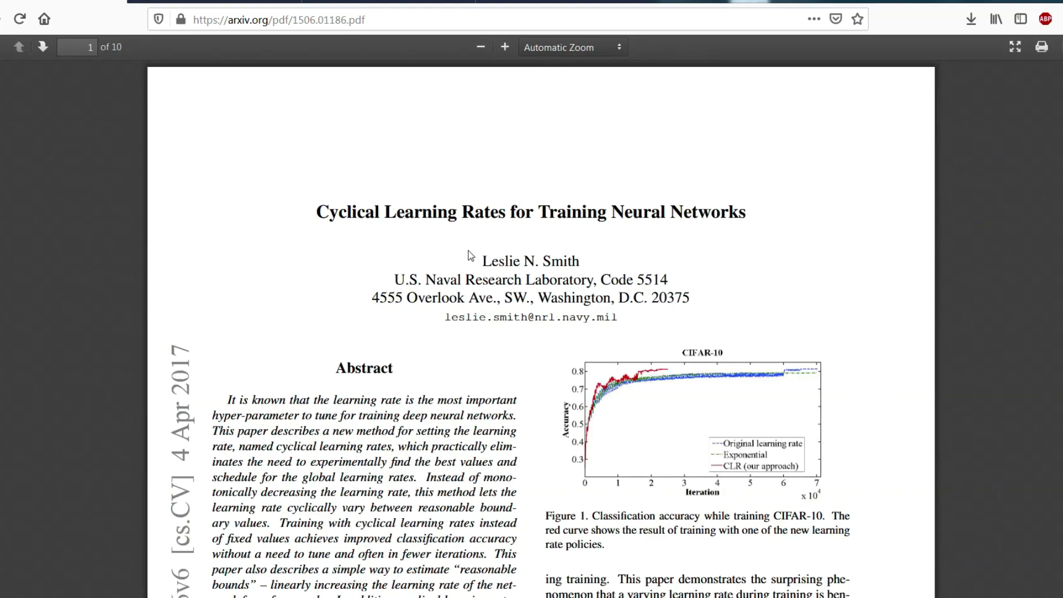
left_click_drag(390, 205, 722, 215)
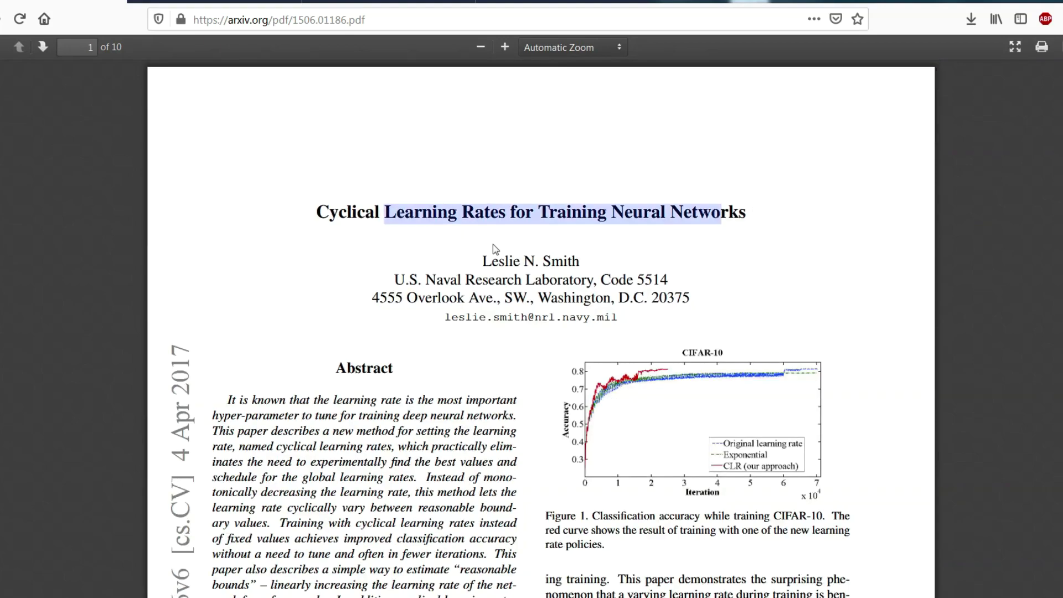
left_click(495, 258)
scroll(698, 248, "down", 20)
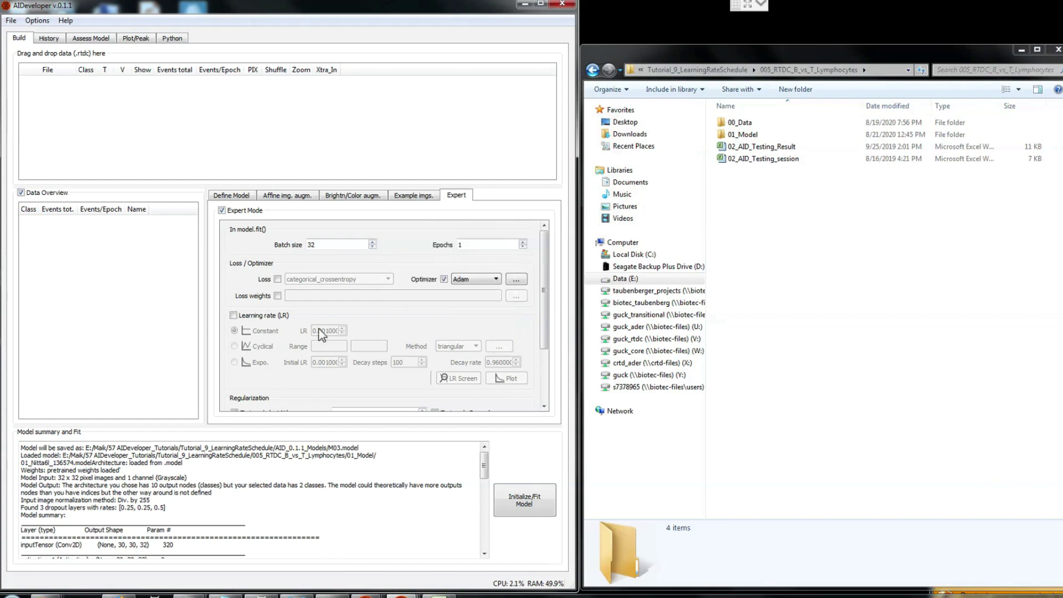
Enable the Learning rate (LR) option in AIDeveloper's expert settings
left_click(234, 315)
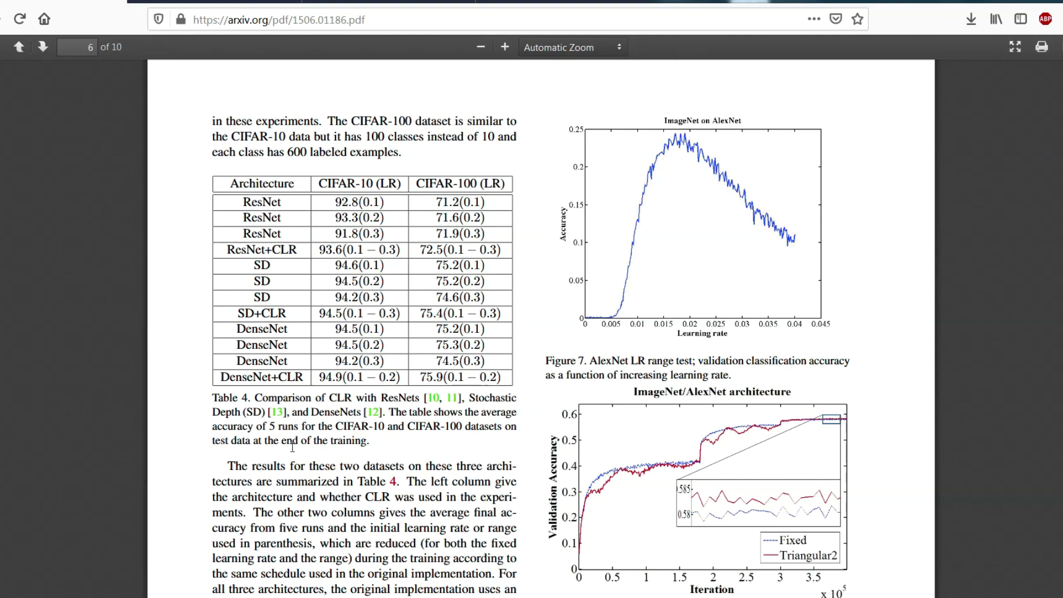
Examine the AIDeveloper preprint on bioRxiv, from its title to the section on classifying B- and T-cells with transfer learning
key("ctrl+shift+Tab")
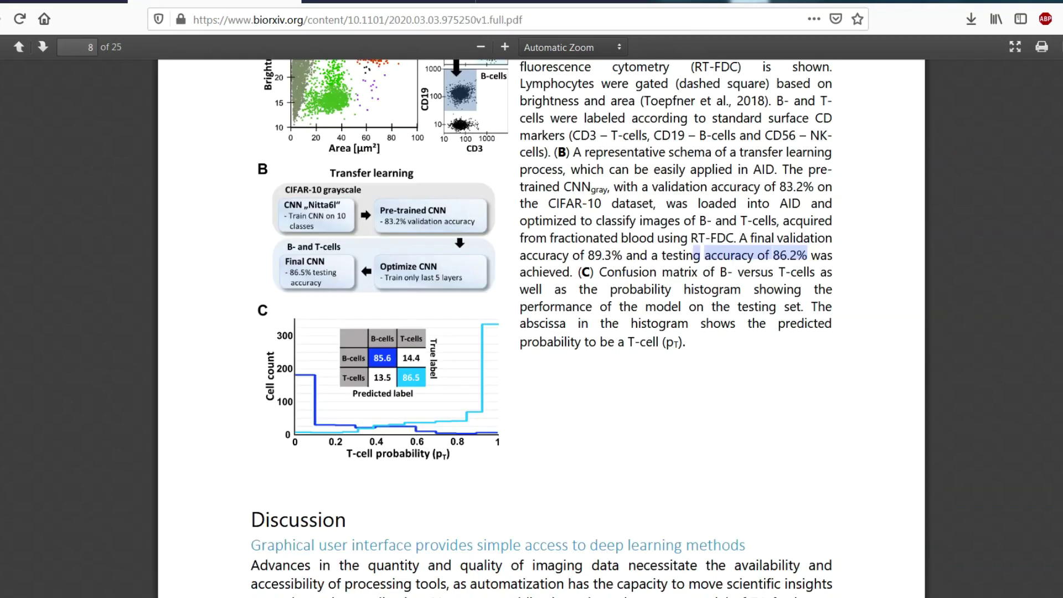
key("Home")
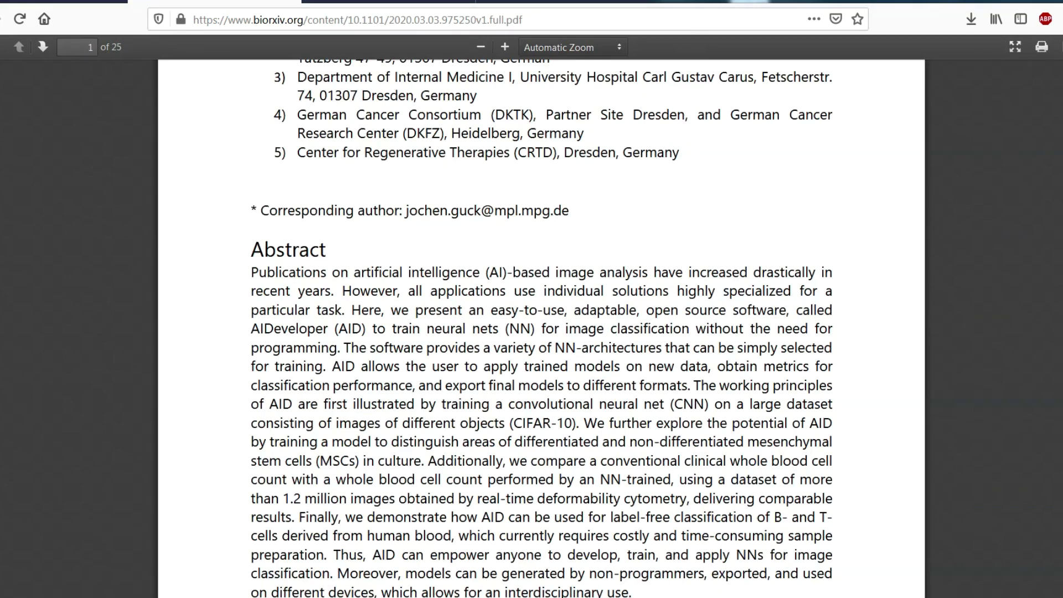
scroll(499, 277, "up", 5)
left_click_drag(405, 177, 480, 220)
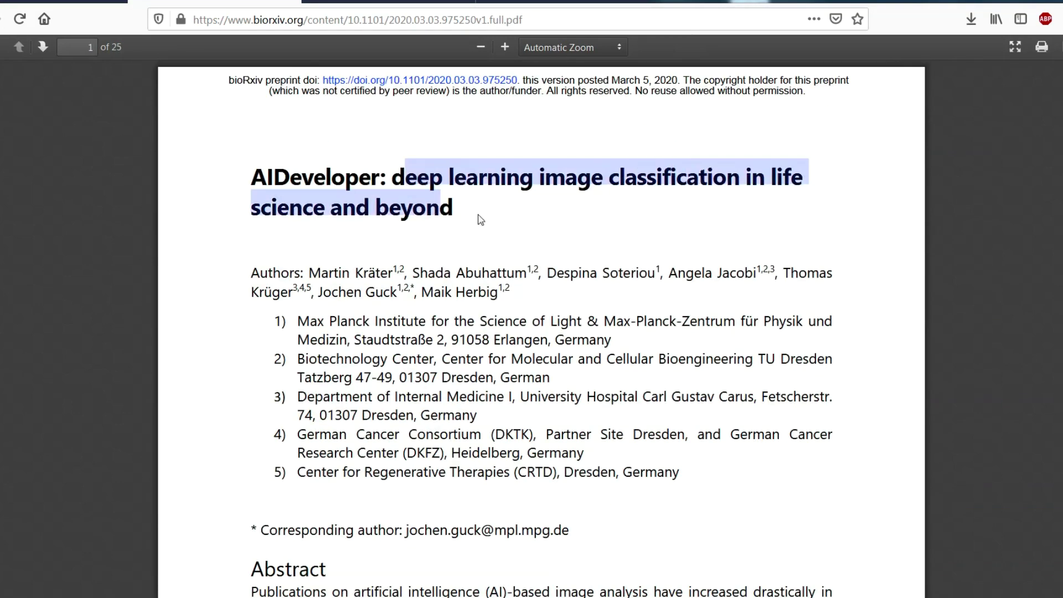
left_click(512, 209)
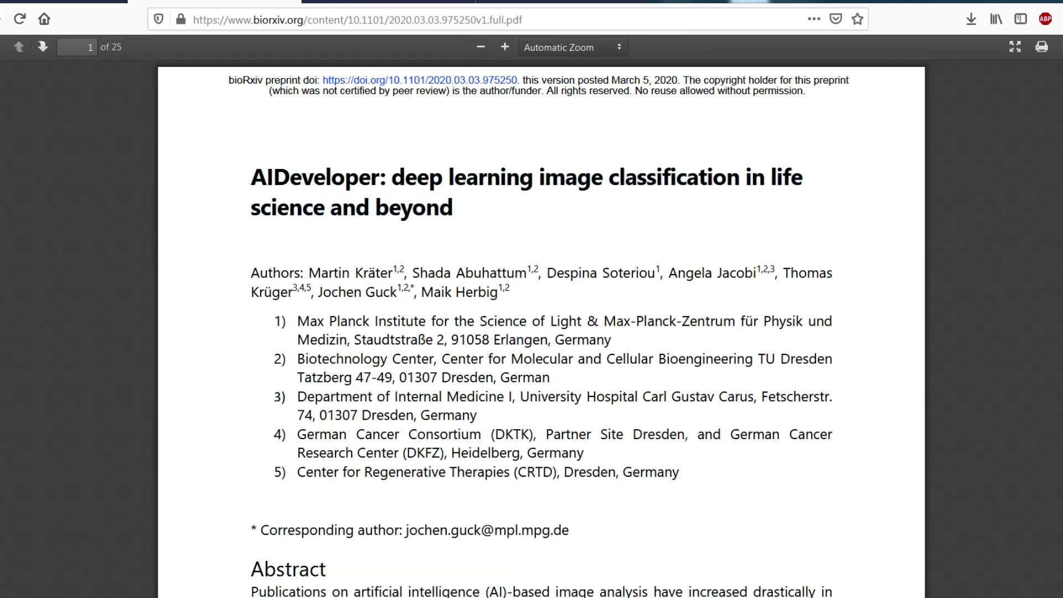
scroll(541, 326, "down", 20)
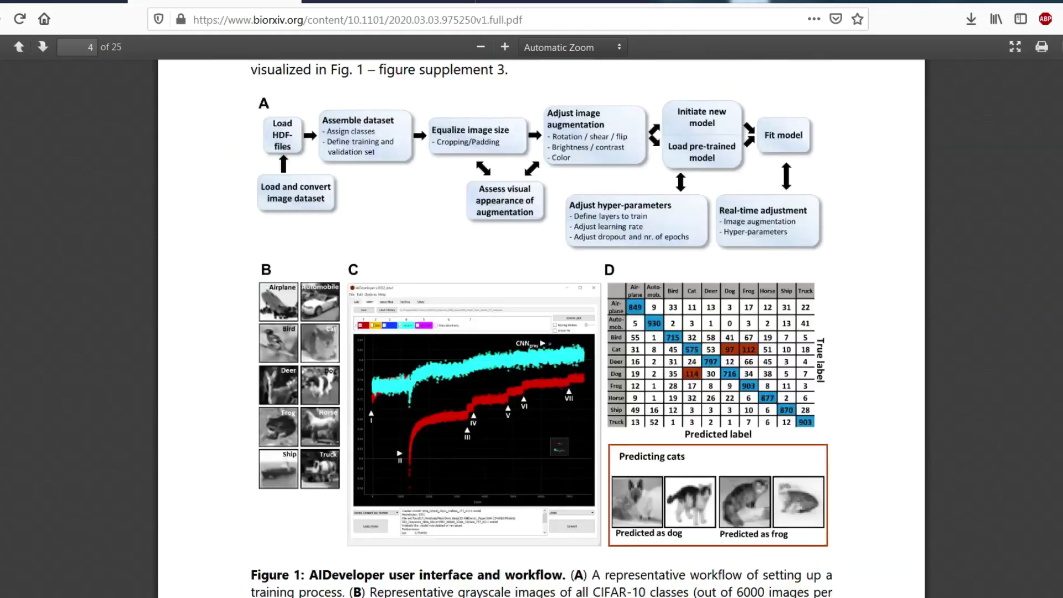
scroll(462, 417, "down", 15)
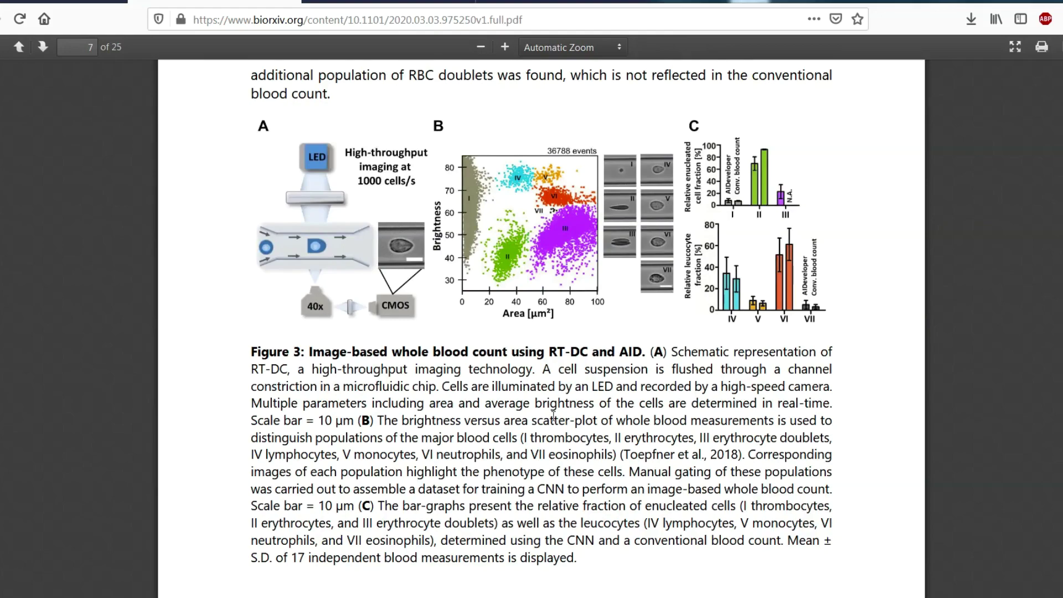
scroll(462, 417, "down", 4)
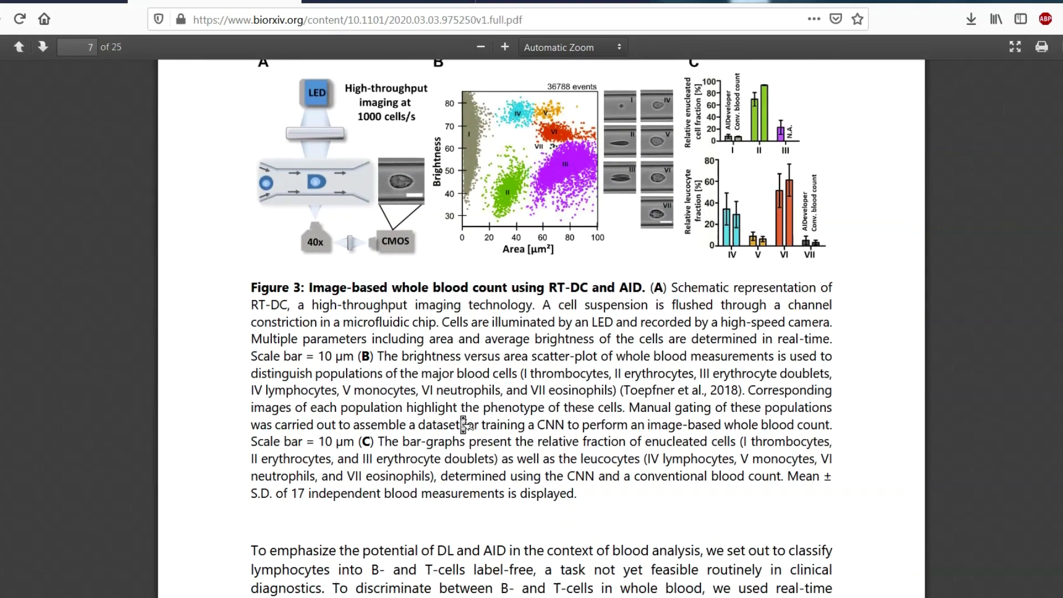
scroll(462, 417, "down", 10)
scroll(462, 417, "up", 2)
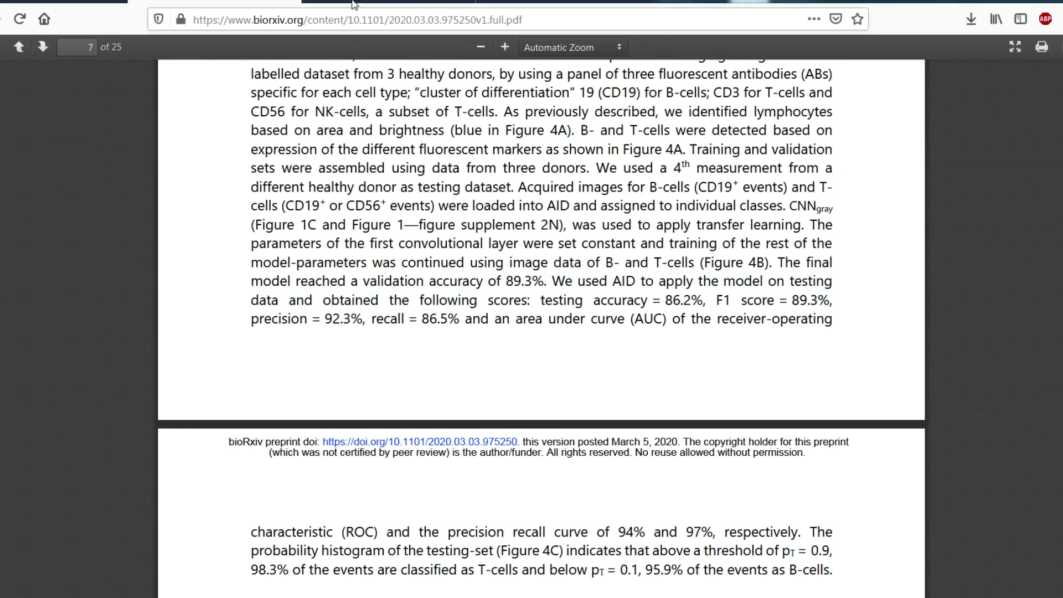
View the figshare dataset page, its web address and the 06_RTDC_B_vs_T_Lymphocytes folder in its file list
left_click(388, 7)
left_click(506, 21)
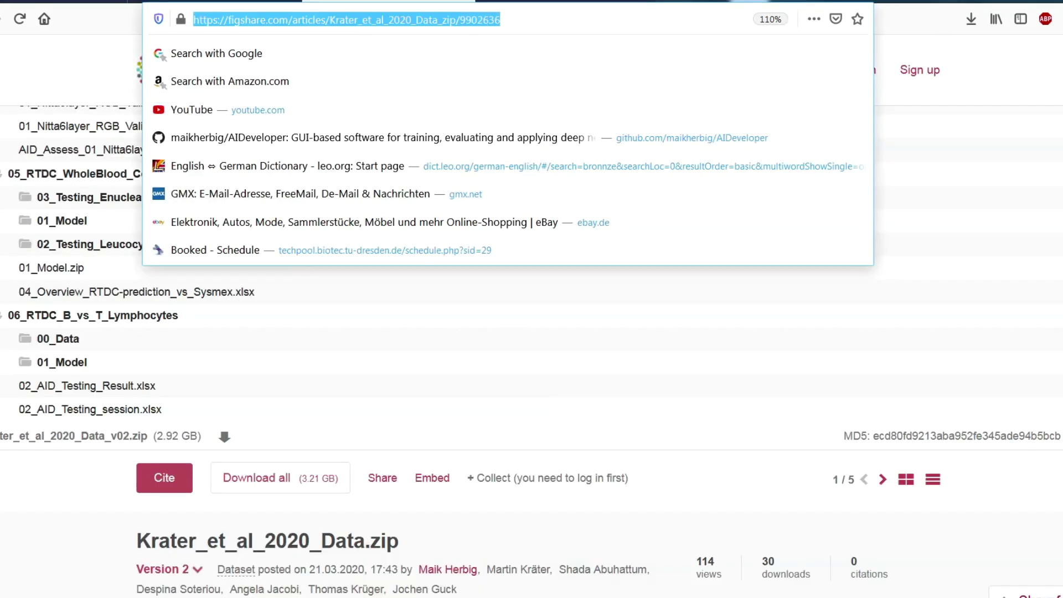
left_click(43, 321)
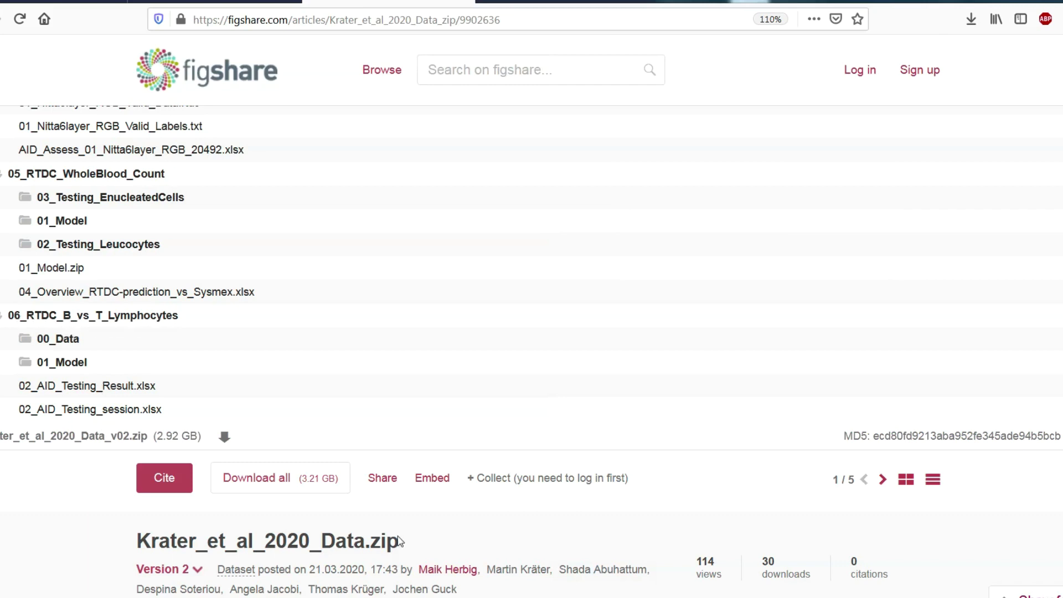
Switch back to AIDeveloper and the file explorer, open the 01_Model folder and select 01_Nitta6l_136574.model
left_click(619, 540)
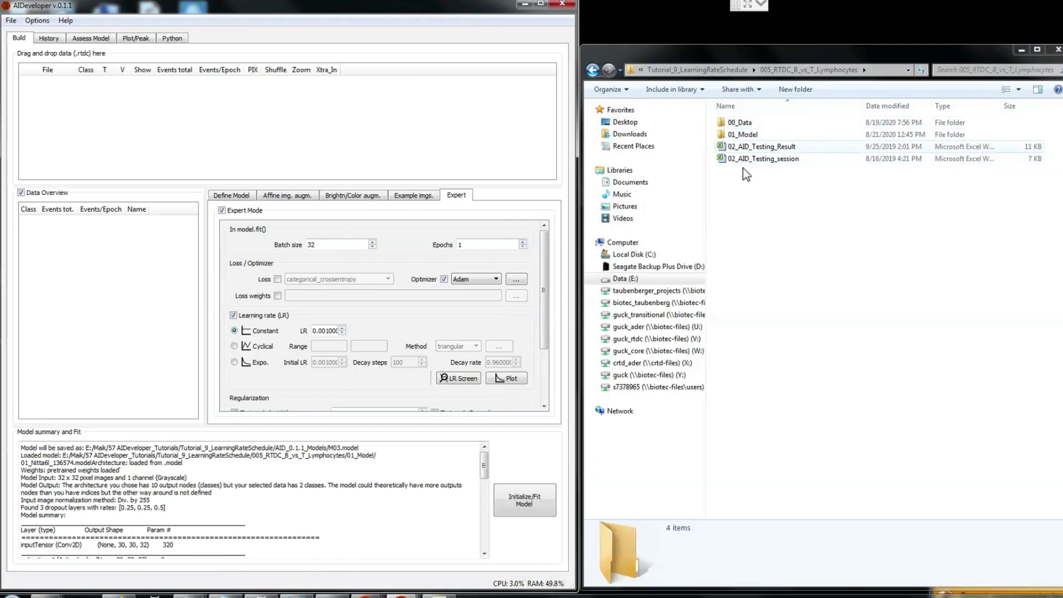
double_click(745, 135)
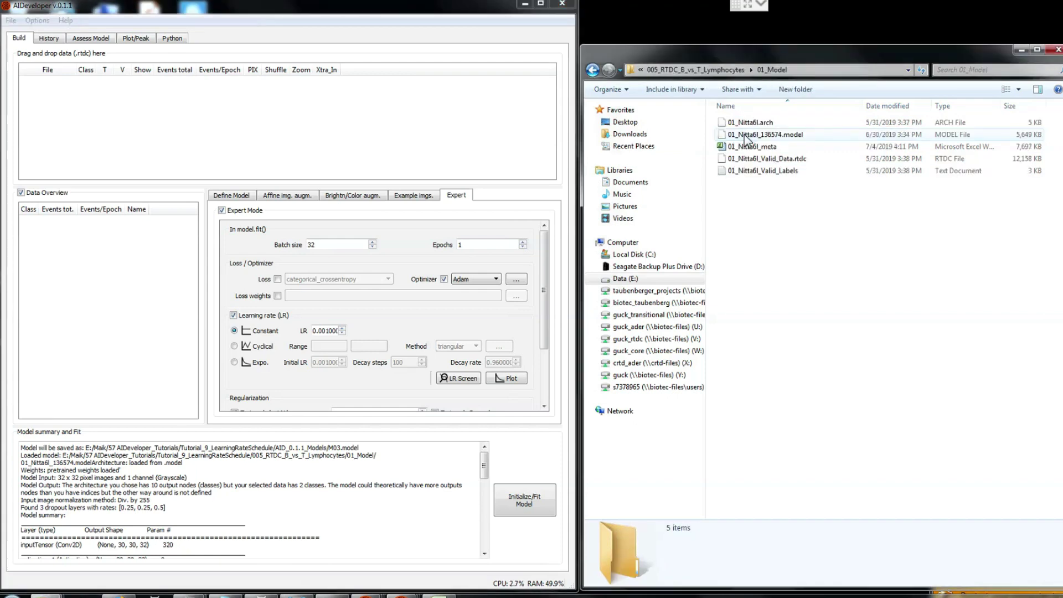
left_click(768, 136)
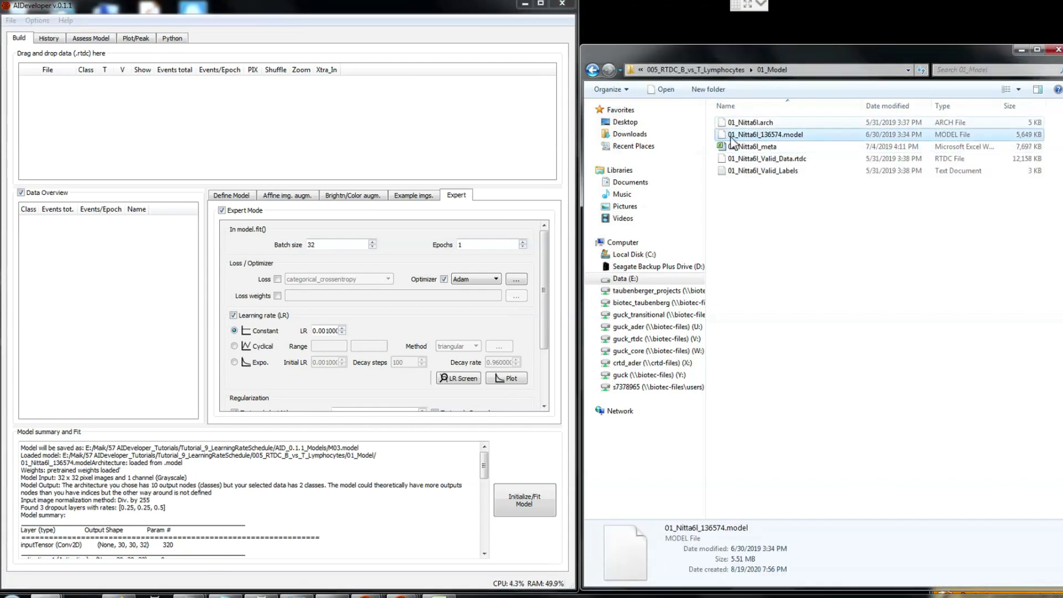
Load the session from the 01_Nitta6l_meta file in the 01_Model folder
left_click(748, 148)
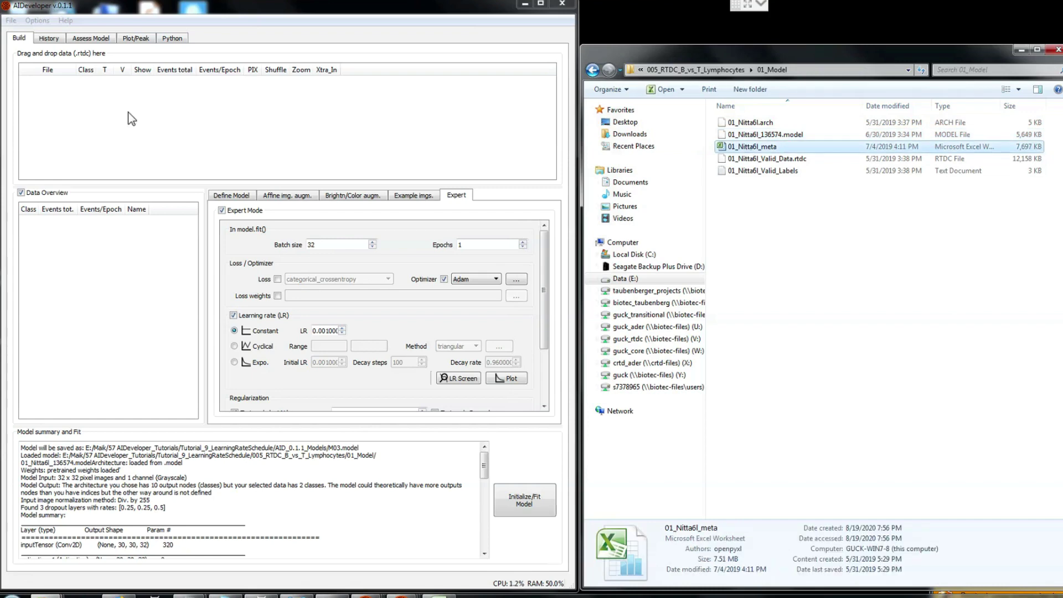
left_click(10, 23)
mouse_move(11, 25)
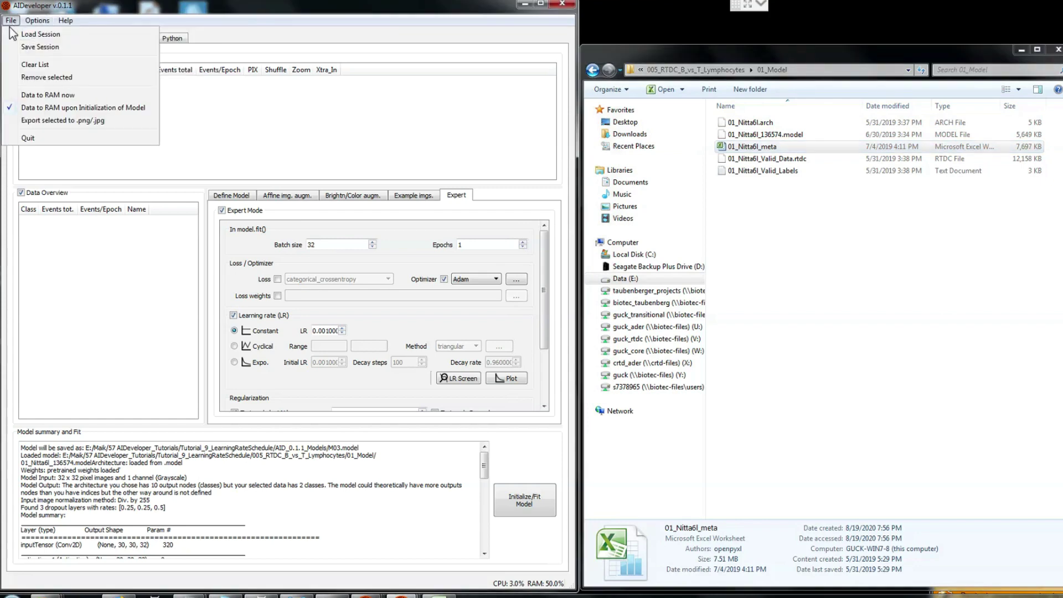
left_click(28, 41)
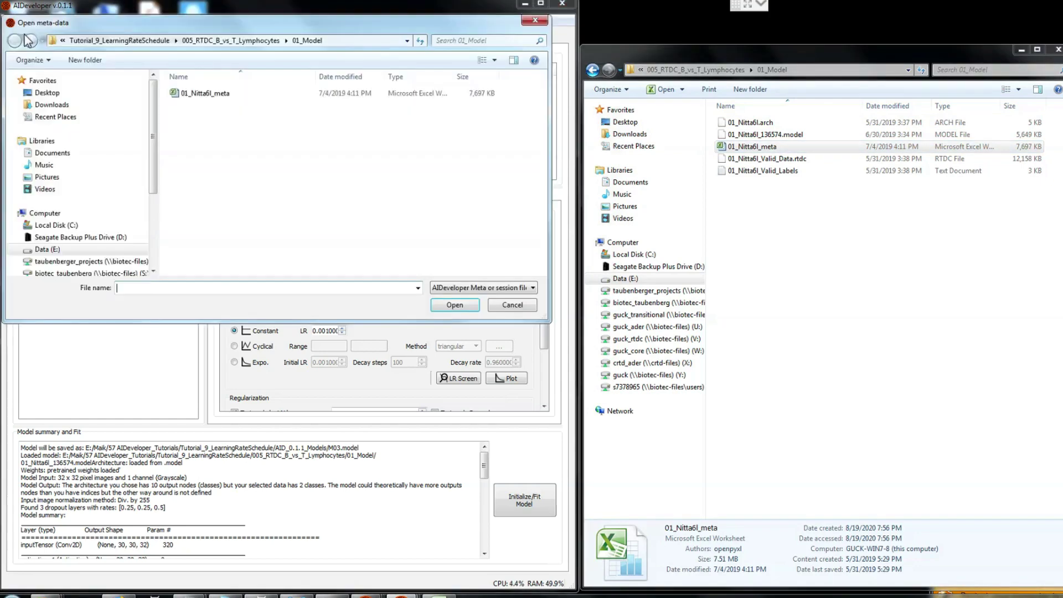
double_click(201, 93)
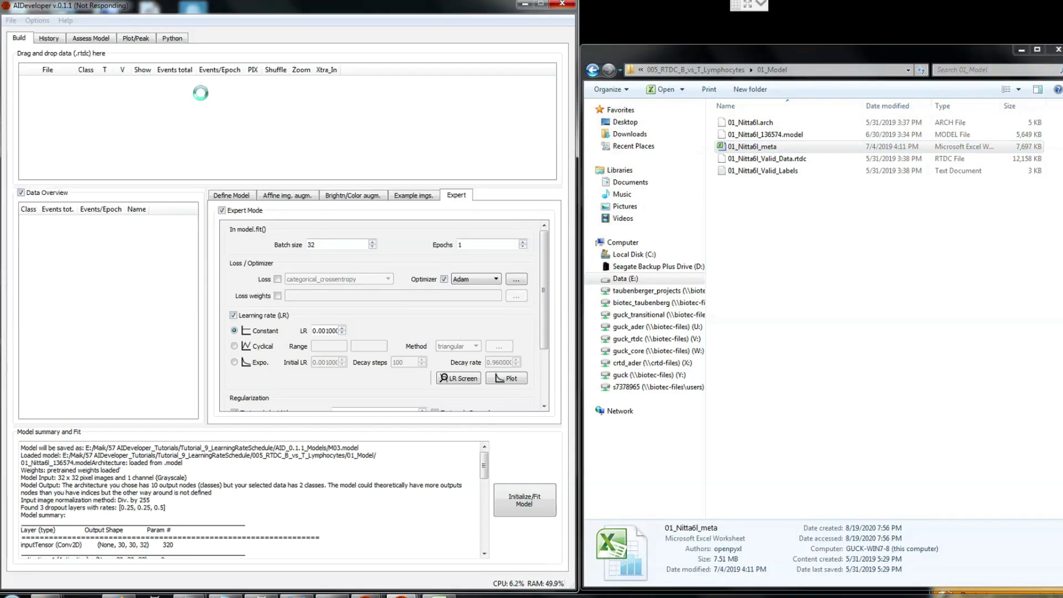
left_click(662, 321)
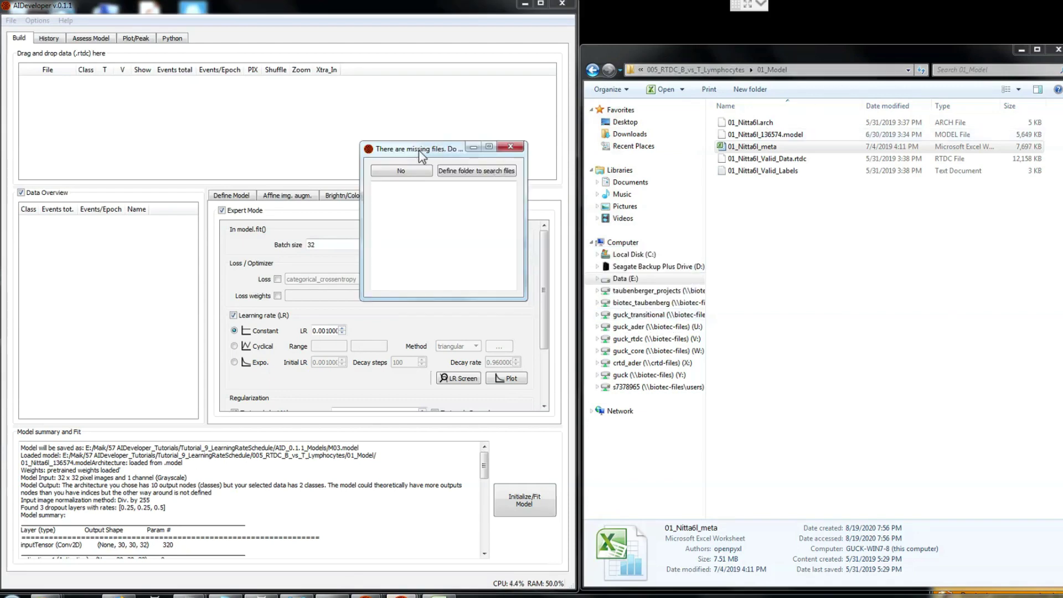
Define the 00_Data folder of 005_RTDC_B_vs_T_Lymphocytes as the location to search for the session's missing files
left_click(457, 173)
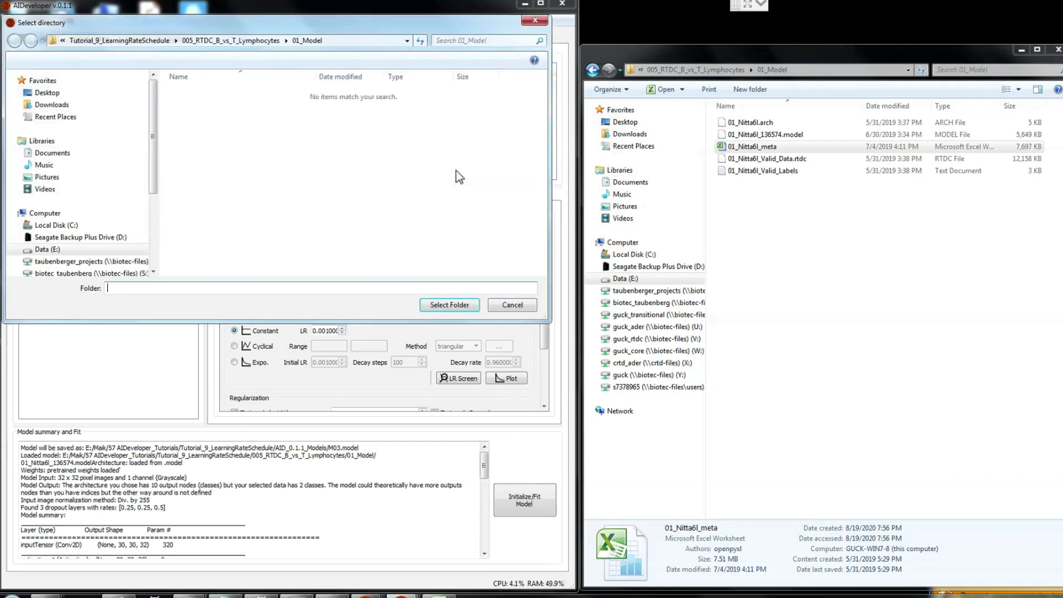
left_click(247, 44)
double_click(194, 94)
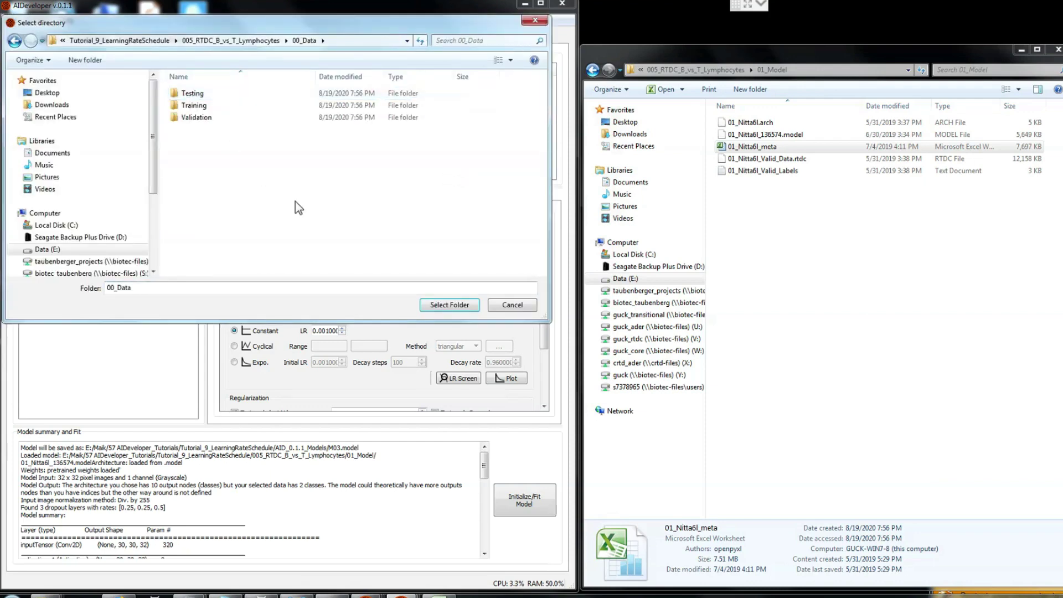
left_click(438, 304)
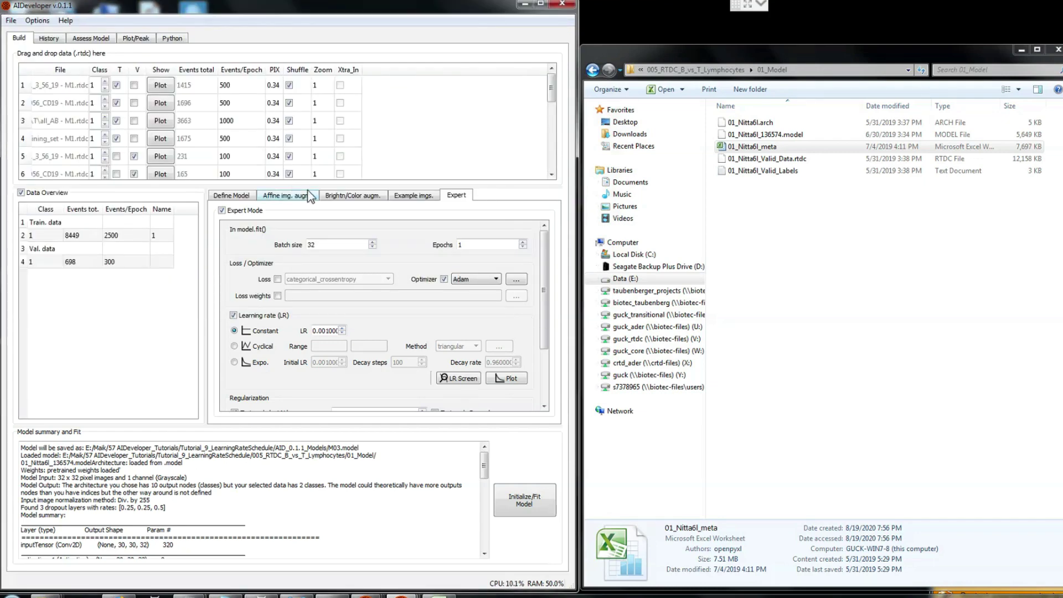
left_click_drag(310, 186, 285, 185)
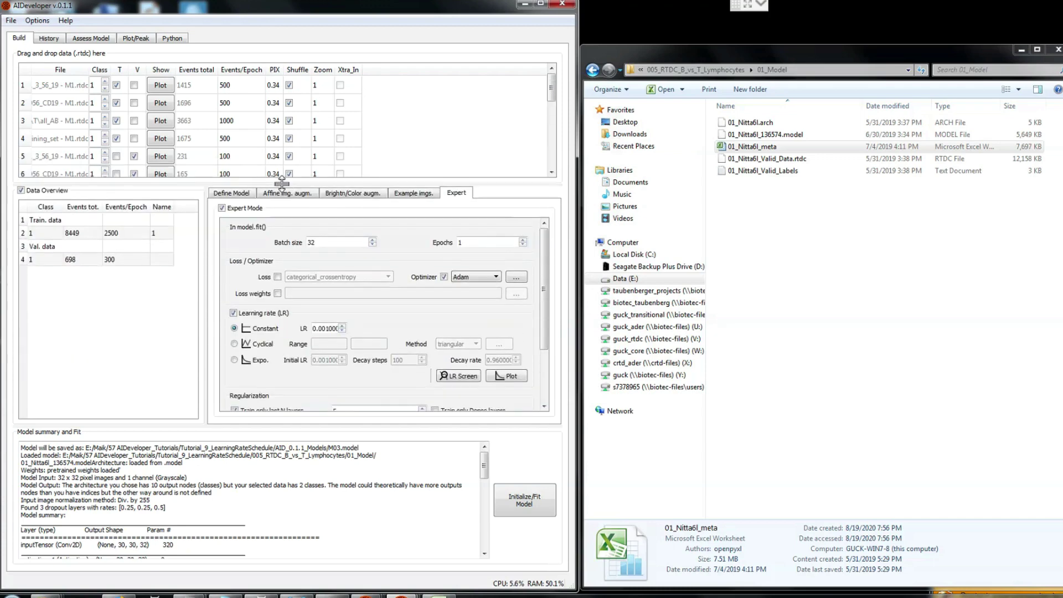
left_click(143, 111)
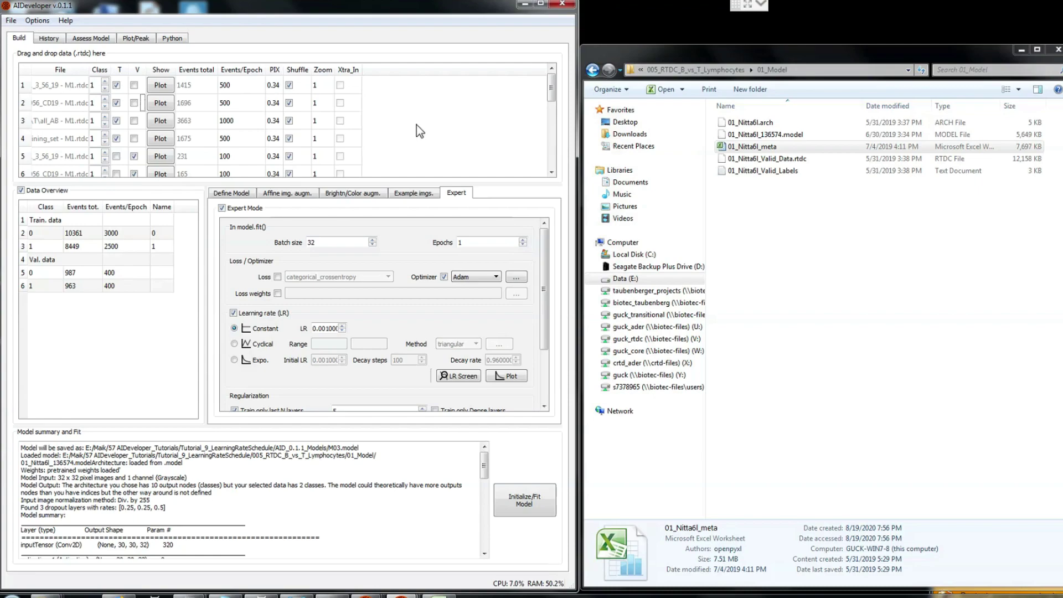
Open 01_Nitta6l_meta in Excel, examine the augmentation columns such as Horz. flip and Vert. flip on the Parameters sheet, and close it
double_click(745, 147)
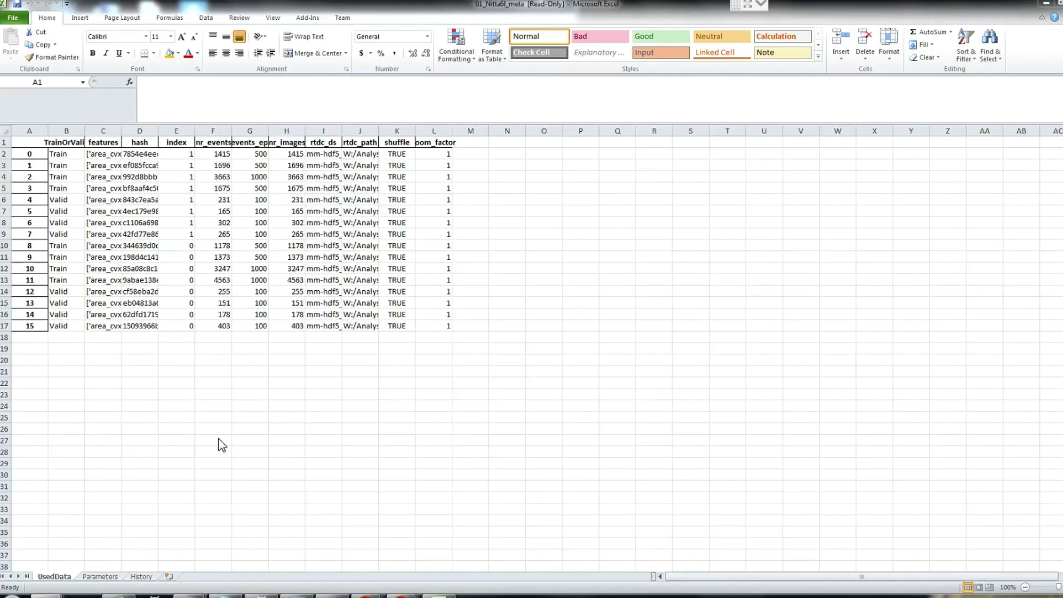
left_click(108, 578)
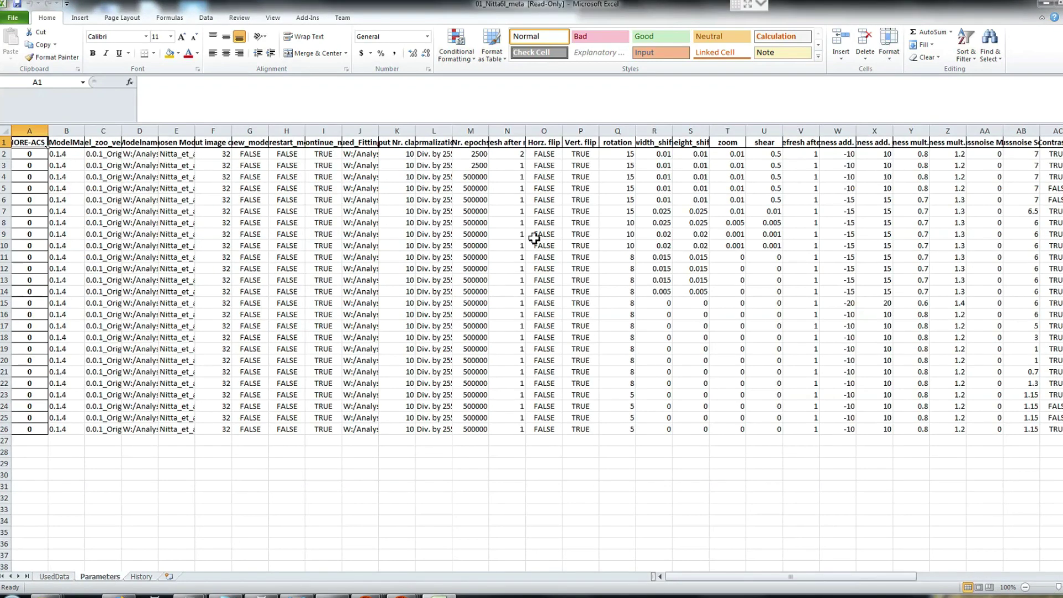
left_click(542, 145)
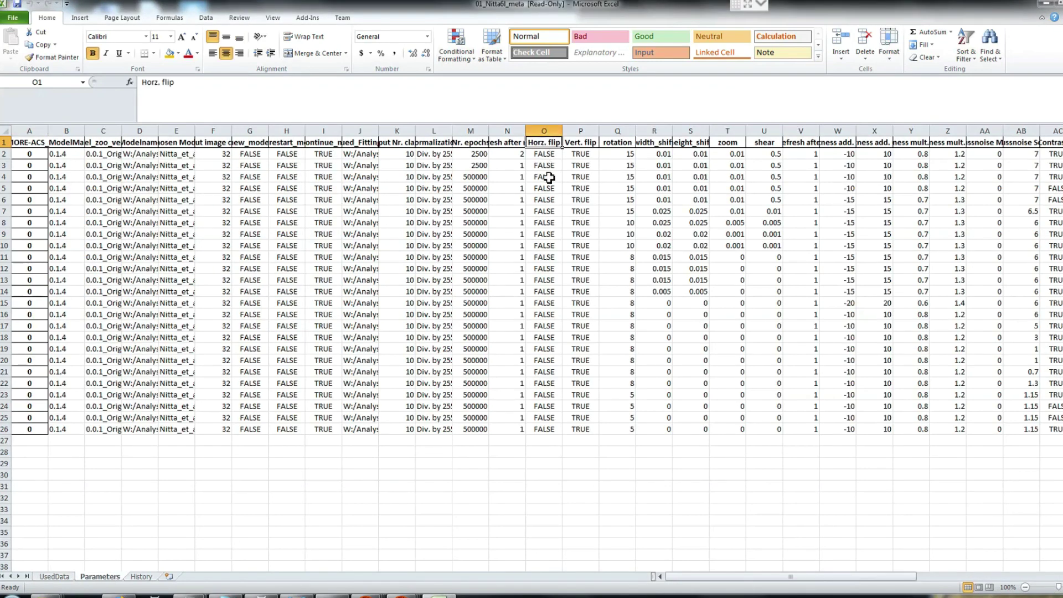
left_click(584, 145)
left_click_drag(621, 382, 778, 385)
left_click(831, 462)
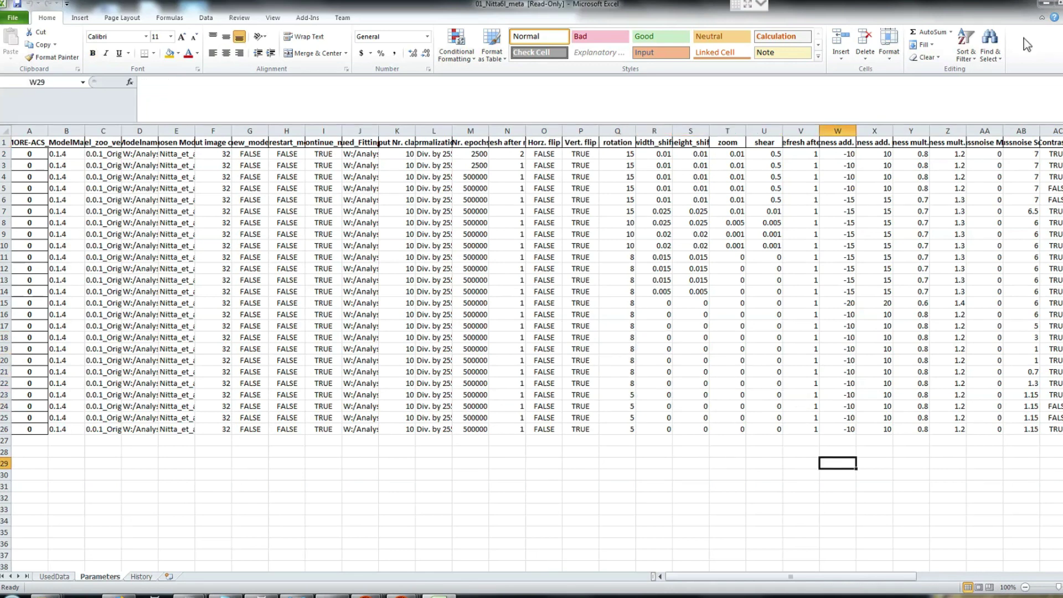
left_click(1050, 4)
Review the affine and brightness/color augmentation settings in AIDeveloper, and set the expert batch size to 128
left_click(291, 198)
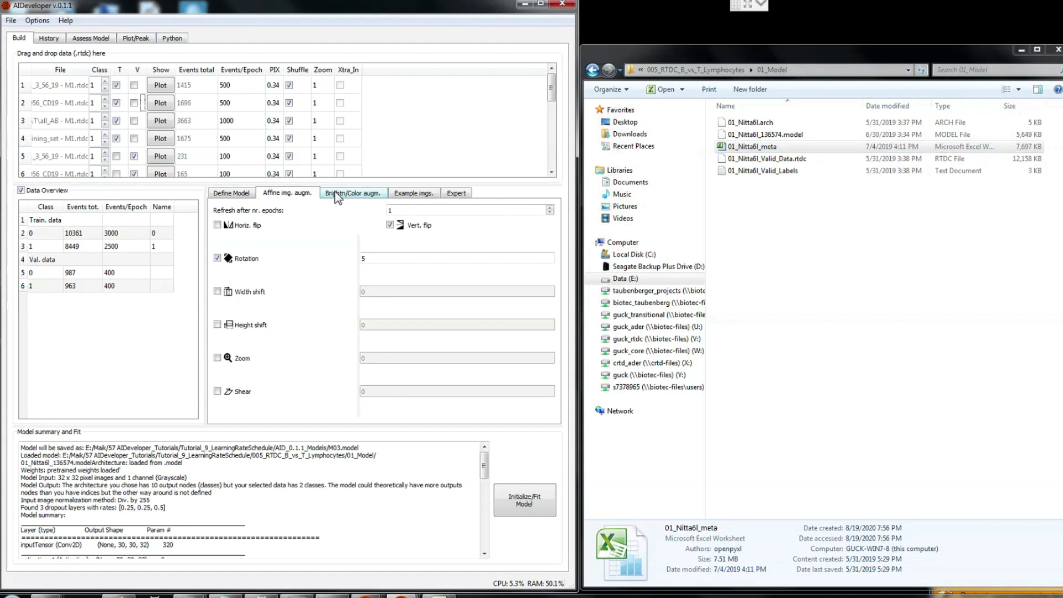
left_click(334, 196)
left_click(412, 193)
left_click(353, 192)
left_click(228, 347)
left_click(457, 193)
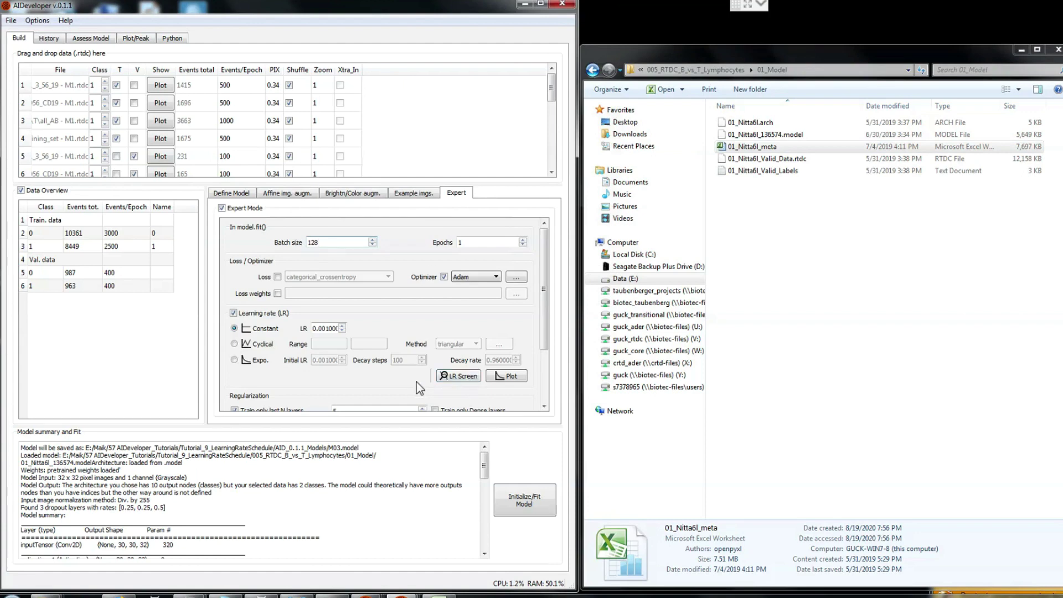
Try to open the learning rate screening, and specify a new model with the Nitta_et_al_6layer architecture
left_click(449, 380)
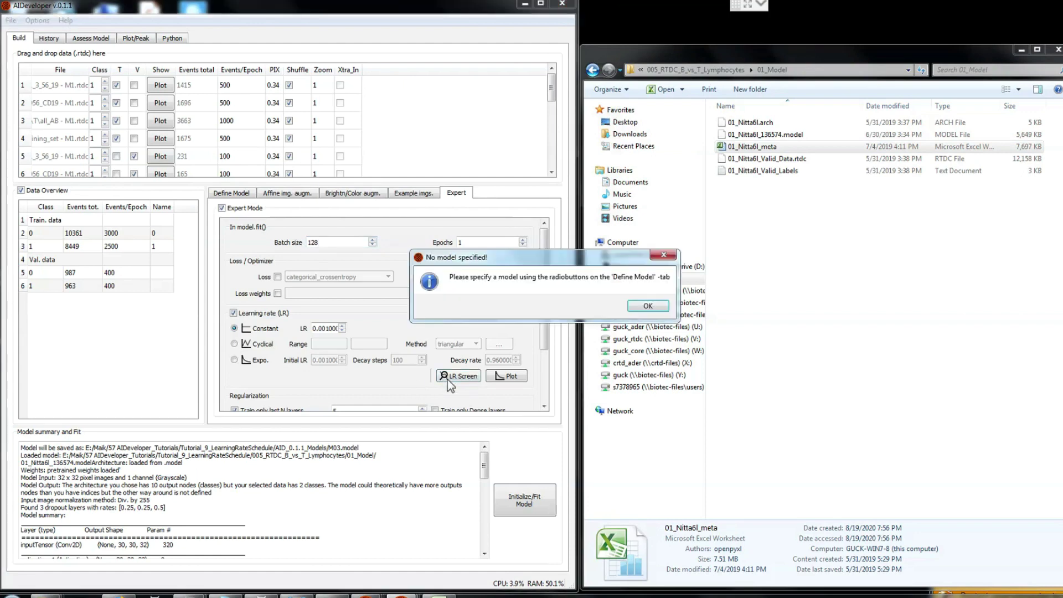
left_click(647, 306)
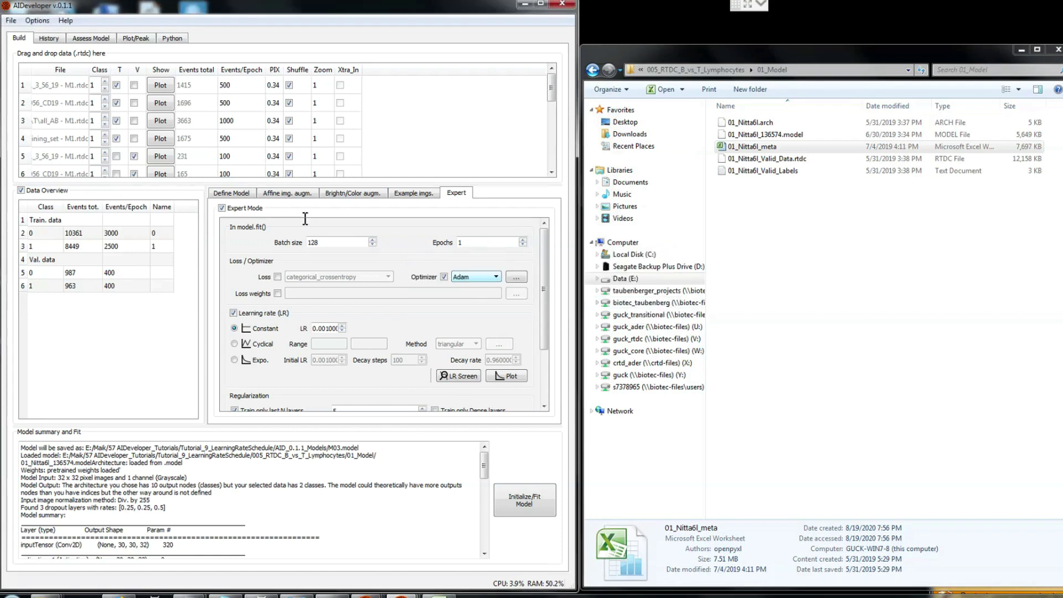
left_click(230, 193)
left_click(246, 216)
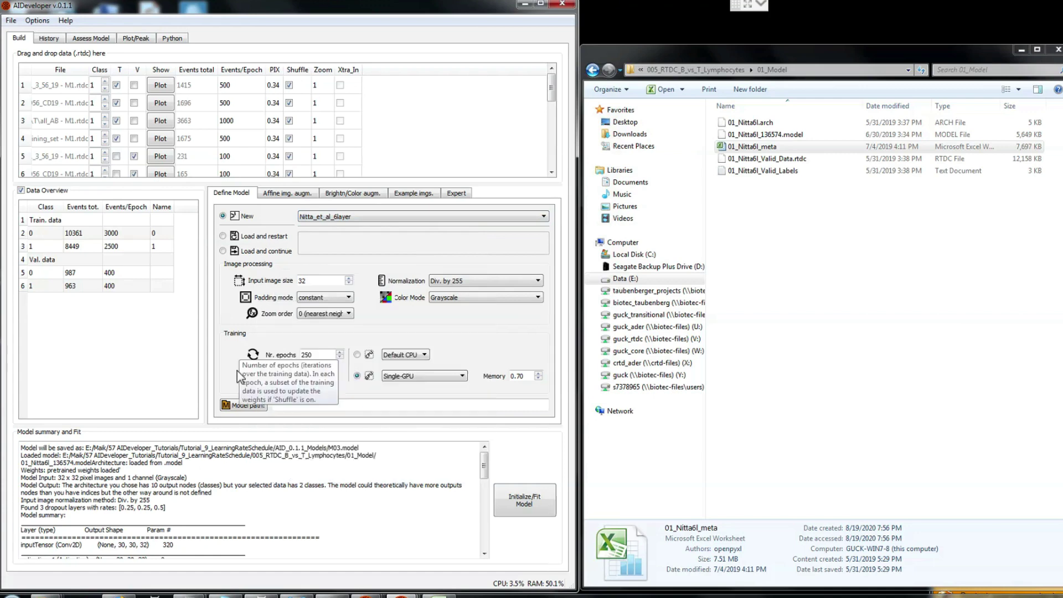
Set the model save path to M03 in the AID_0.1.1_Models folder
left_click(243, 405)
left_click(161, 40)
double_click(225, 100)
left_click(141, 264)
type("M03")
key("Return")
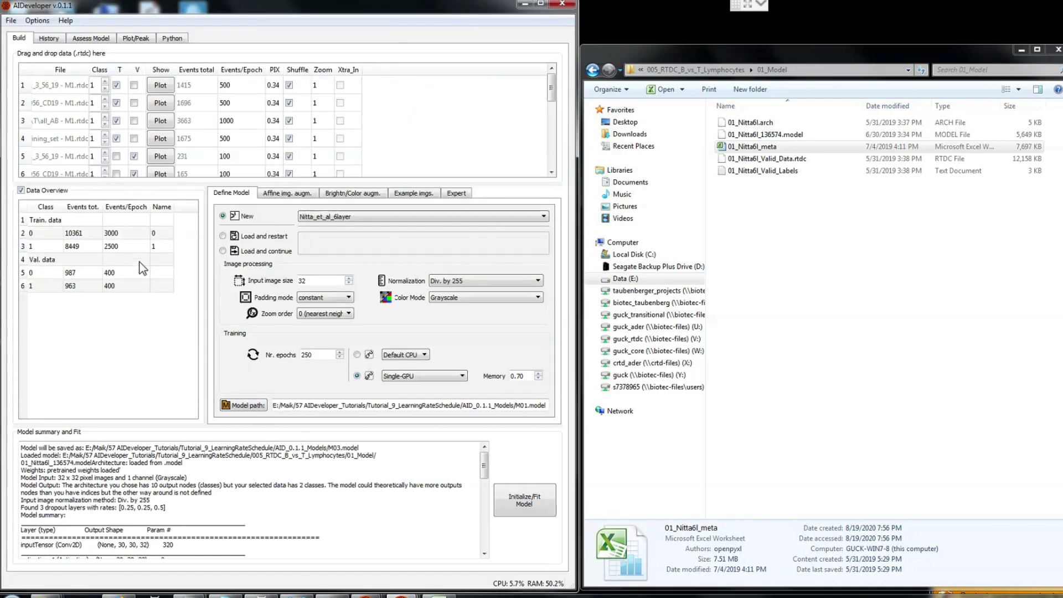
Open the learning rate screening and run it from 1e-10 to 0.1 with batch size 128 and 5 epochs
left_click(453, 194)
left_click(451, 375)
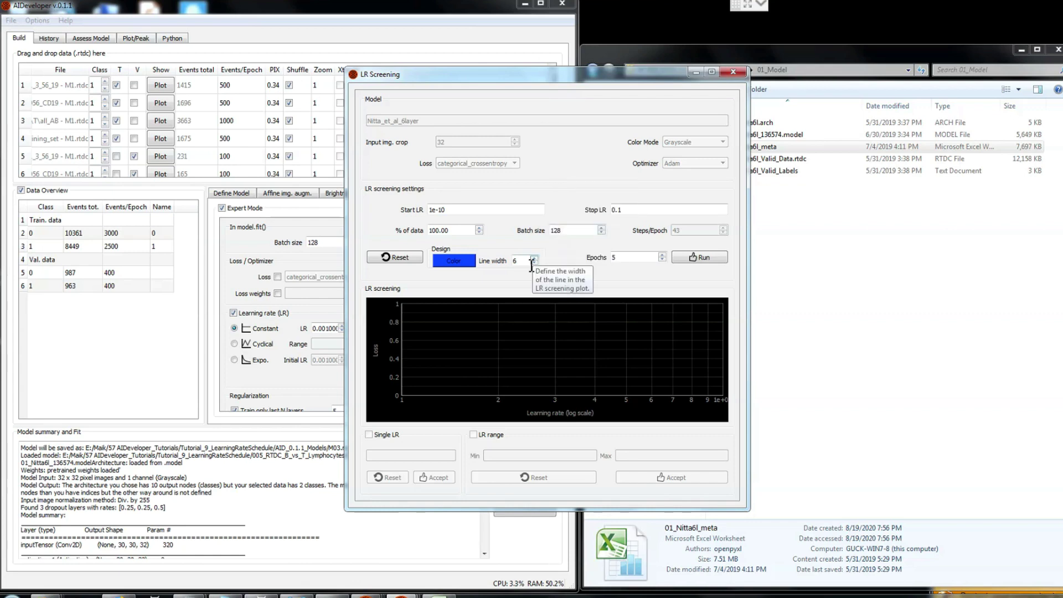
double_click(645, 209)
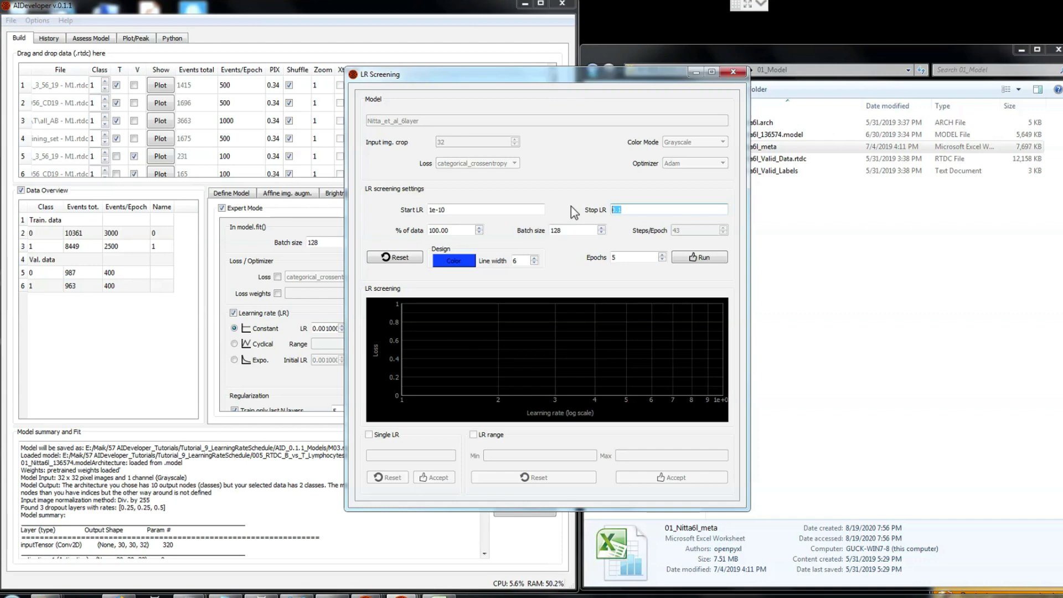
left_click(699, 258)
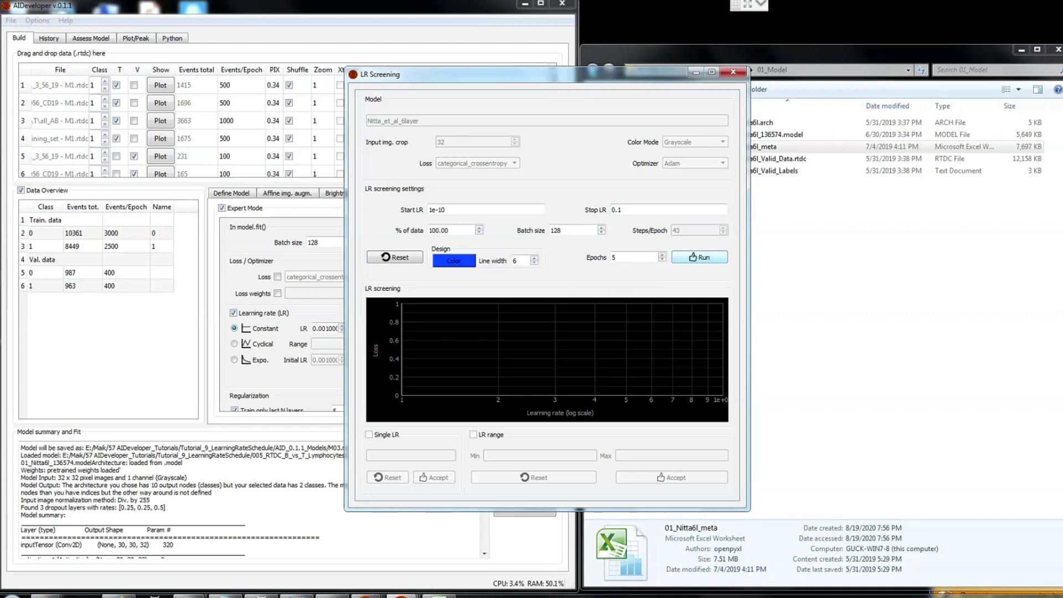
Bring up the AIDeveloper console to follow the screening run, placing it beside the LR Screening window
mouse_move(401, 595)
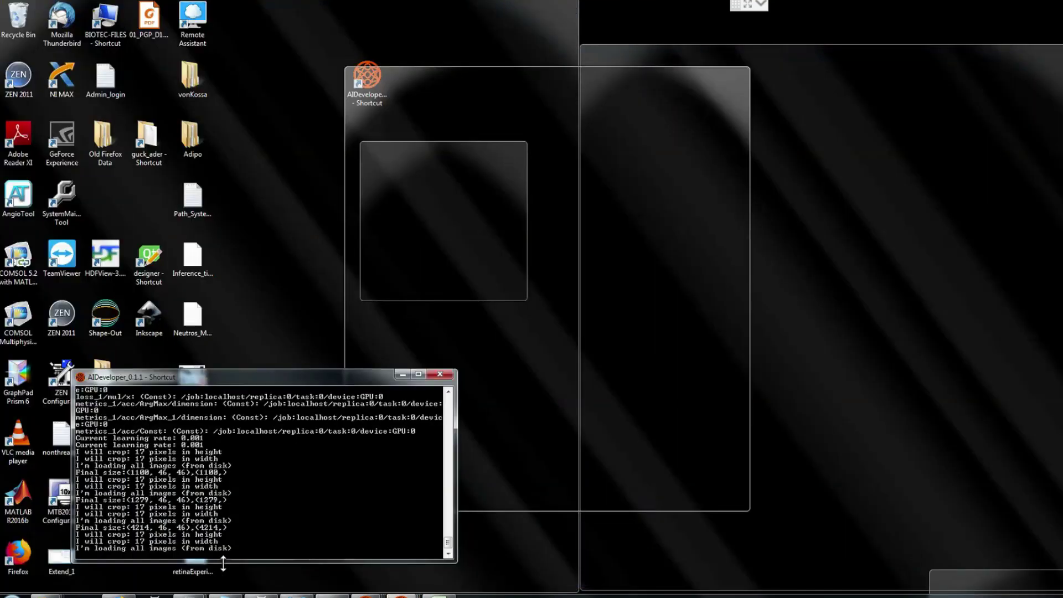
left_click(226, 570)
left_click_drag(228, 384, 195, 334)
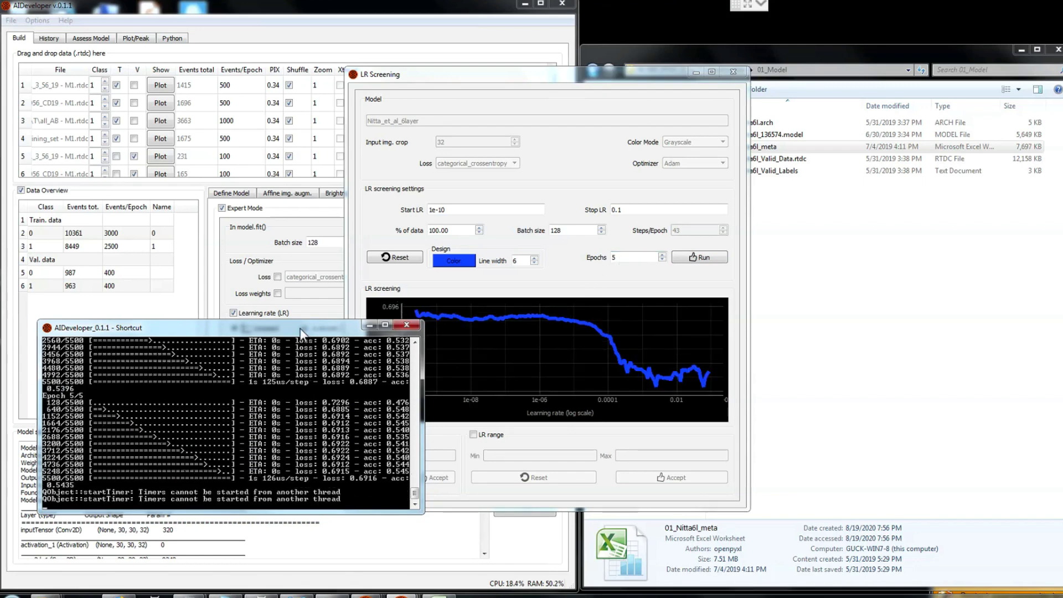
left_click_drag(305, 334, 254, 324)
left_click(401, 271)
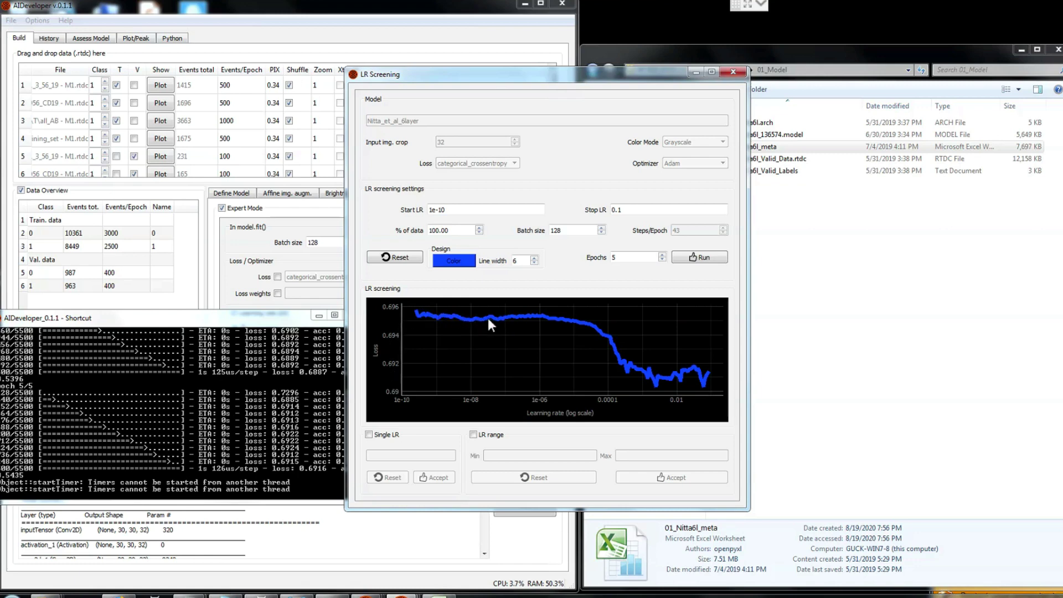
Examine the LR screening curve, enlarging the learning rate region between about 0.0001 and 0.01
mouse_move(489, 322)
mouse_move(699, 369)
scroll(638, 348, "up", 5)
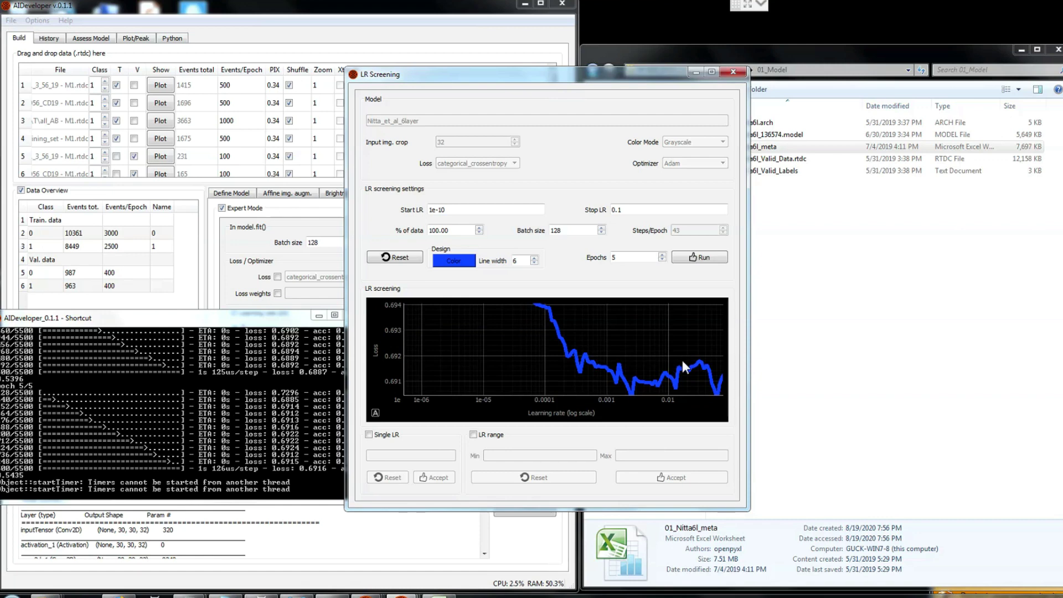
scroll(609, 377, "up", 3)
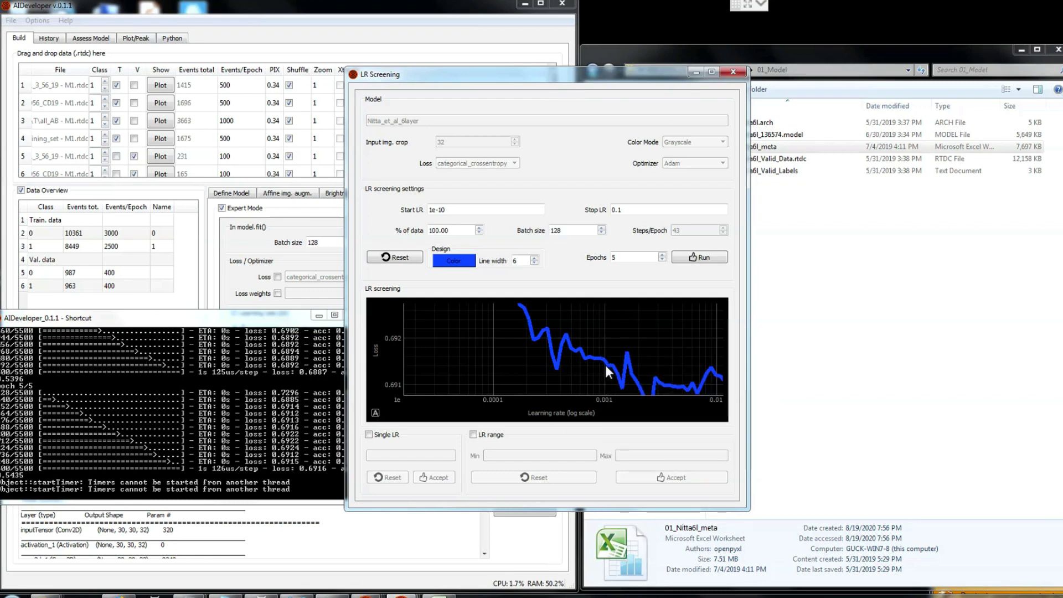
Move the LR Screening window aside, load the training history from 01_Nitta6l_meta, and plot acc and val_acc, enlarging the last epochs
left_click_drag(688, 68, 920, 38)
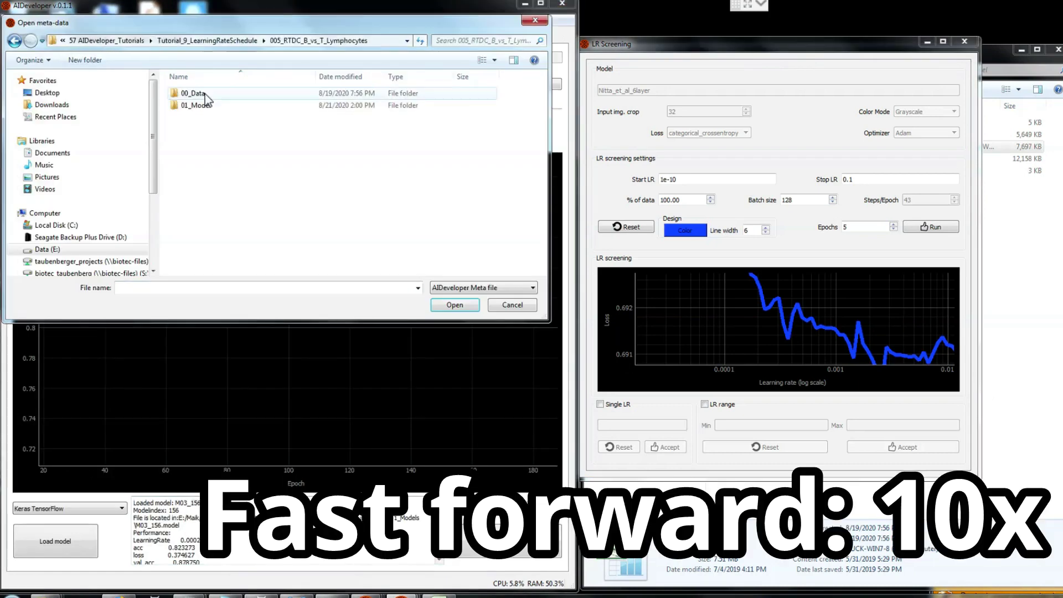
double_click(201, 106)
double_click(252, 117)
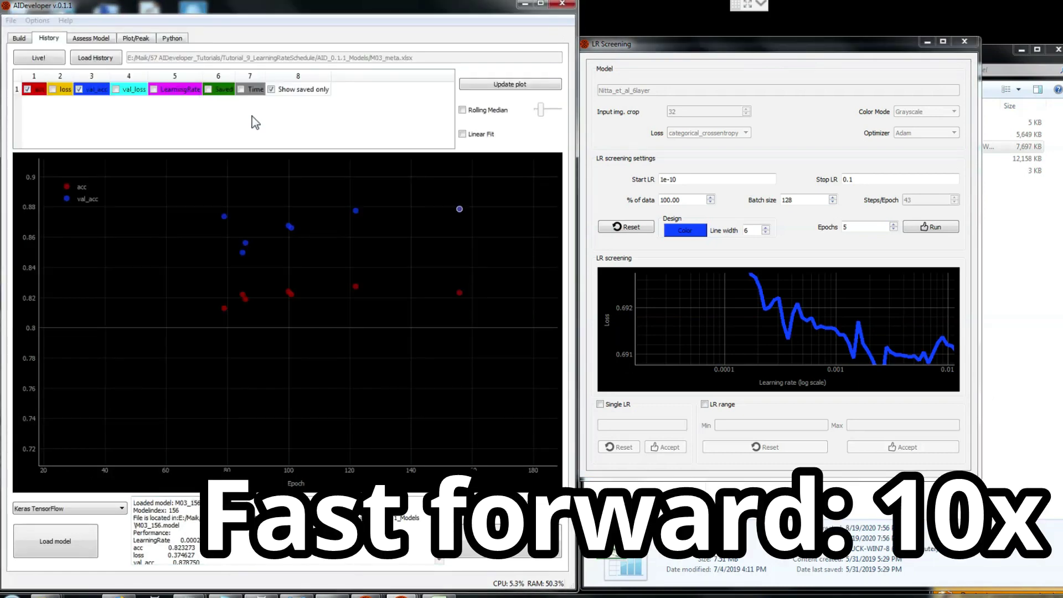
left_click(509, 84)
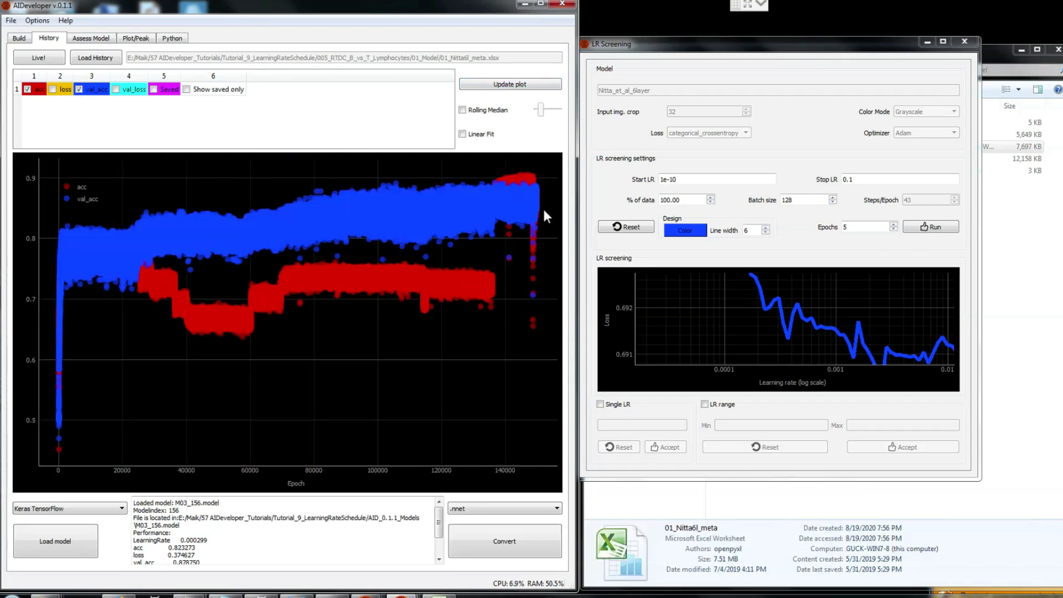
scroll(543, 207, "up", 5)
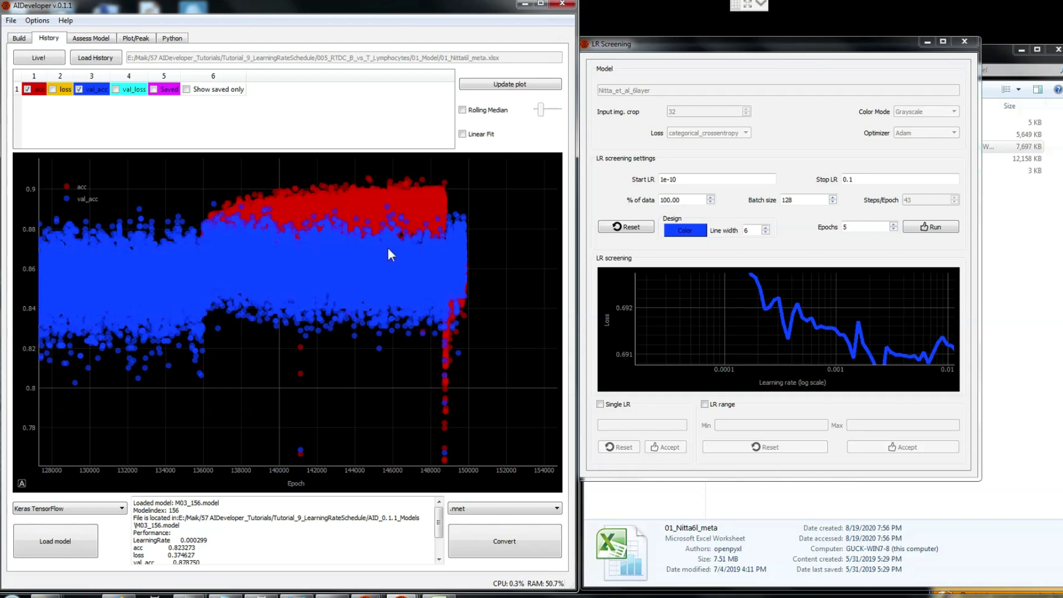
Switch to the bioRxiv preprint in the browser and highlight the reported validation accuracy and testing accuracy
left_click(291, 579)
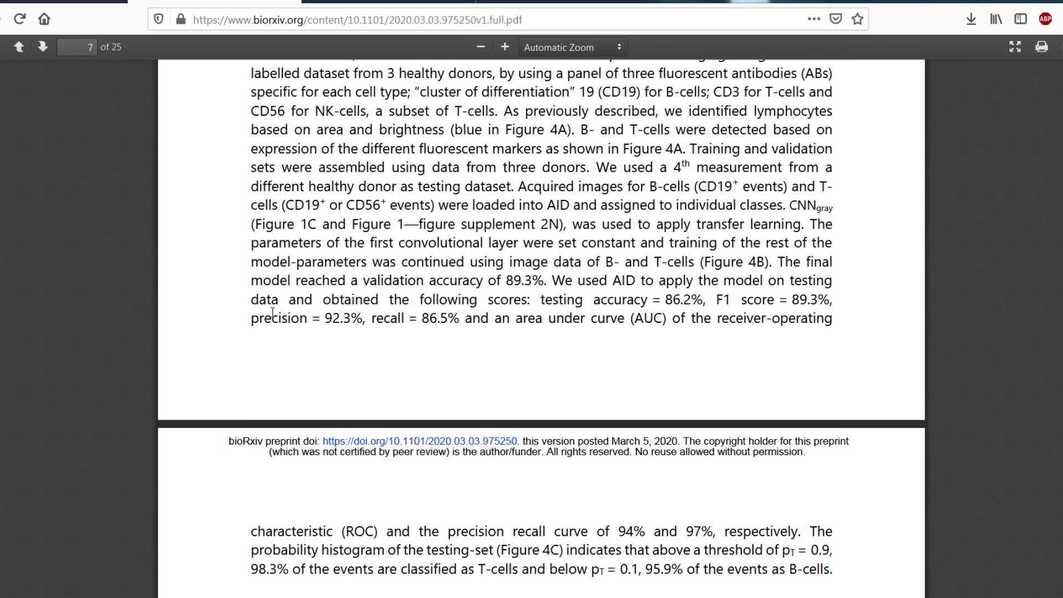
left_click_drag(364, 280, 551, 281)
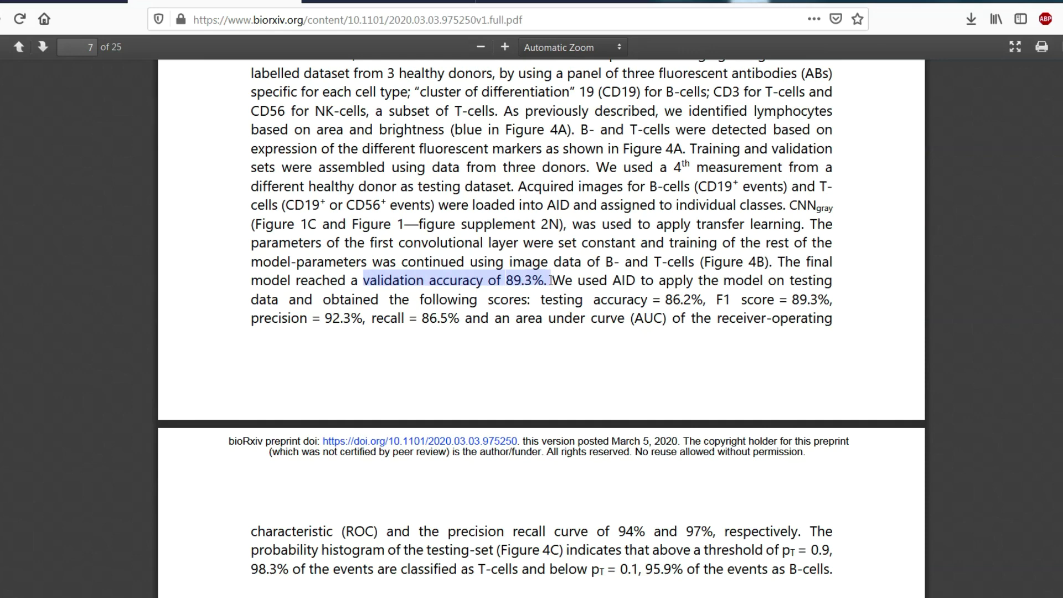
left_click_drag(601, 299, 700, 300)
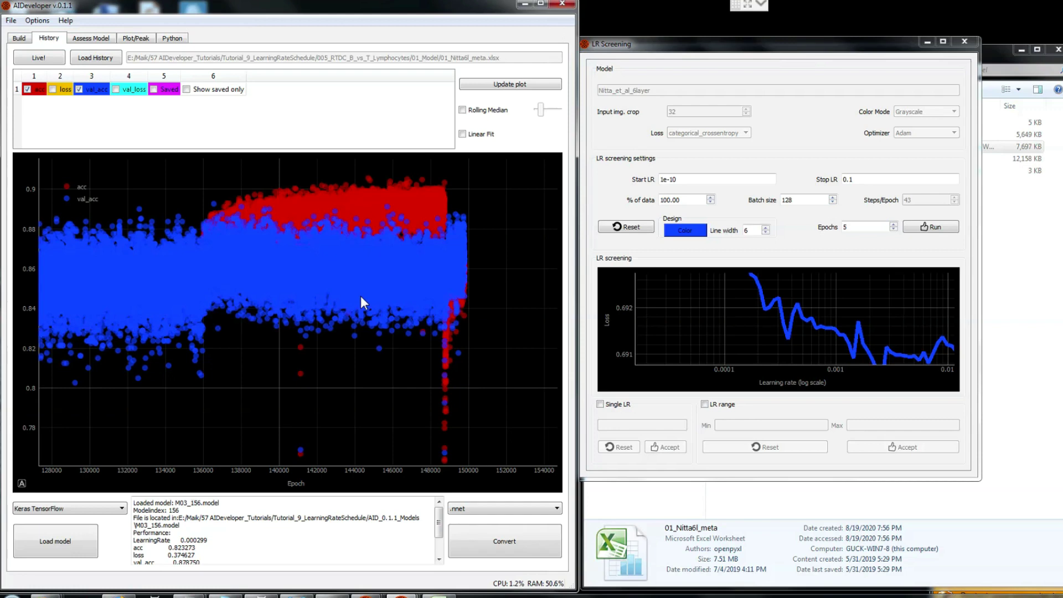
Choose Load and continue in the model definition and load the pretrained model 01_Nitta6l_136574.model with Grayscale colour mode
left_click(19, 38)
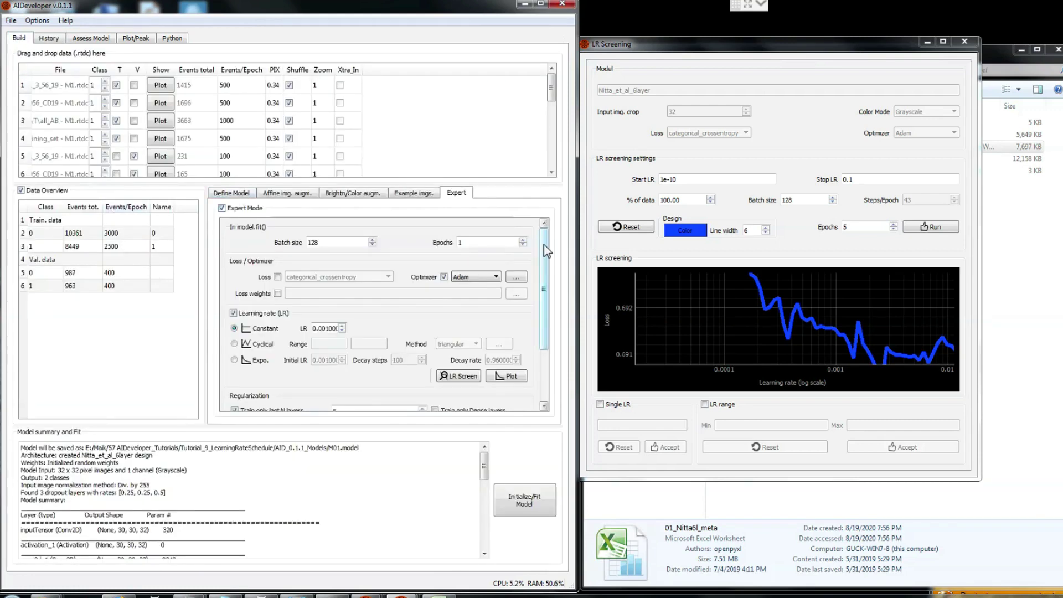
scroll(226, 342, "down", 1)
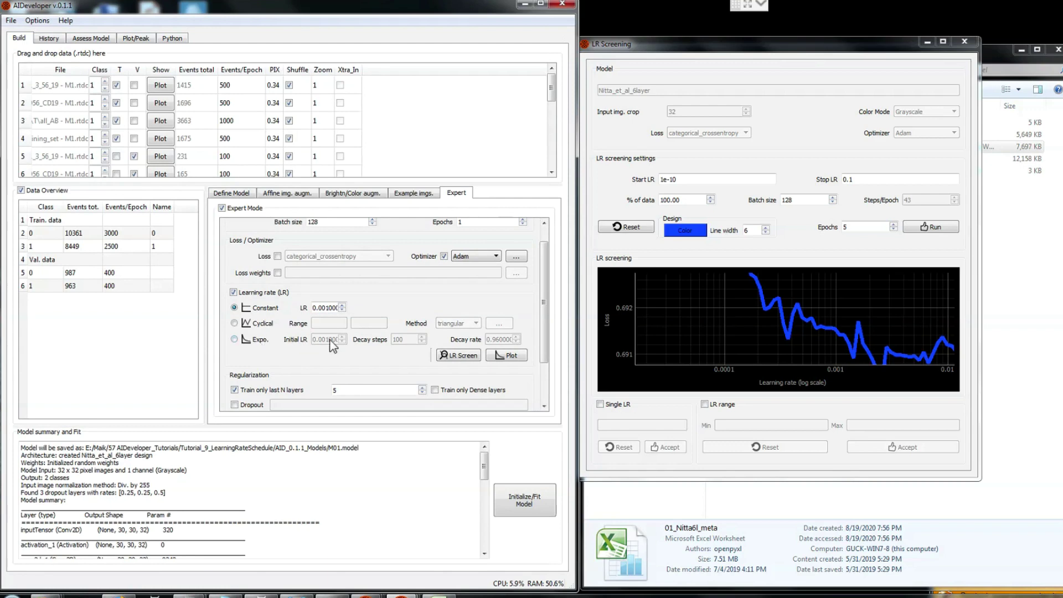
left_click(246, 194)
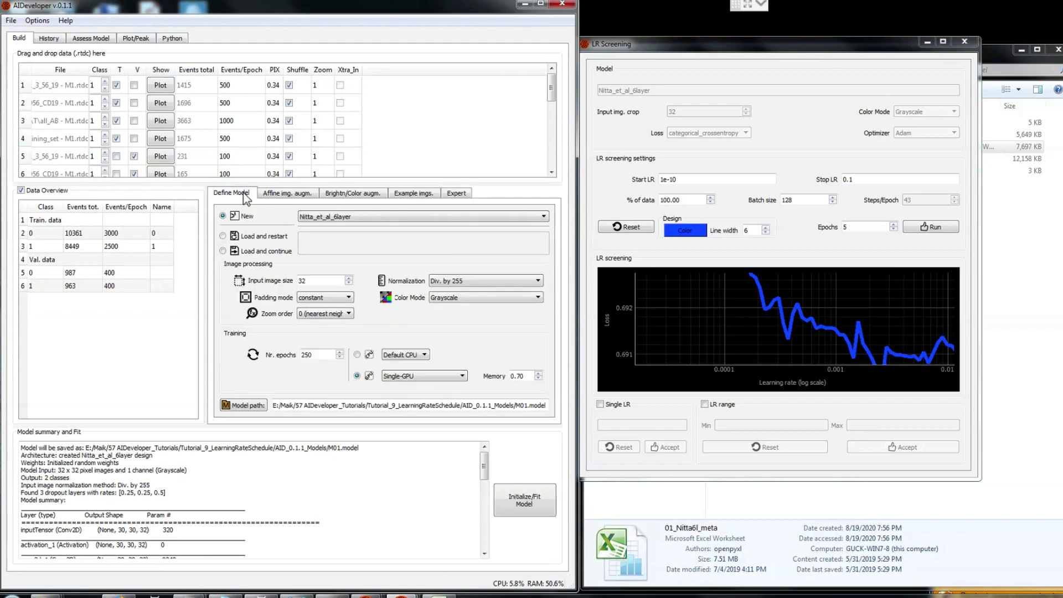
left_click(270, 254)
double_click(213, 95)
left_click(481, 197)
left_click(490, 222)
double_click(305, 355)
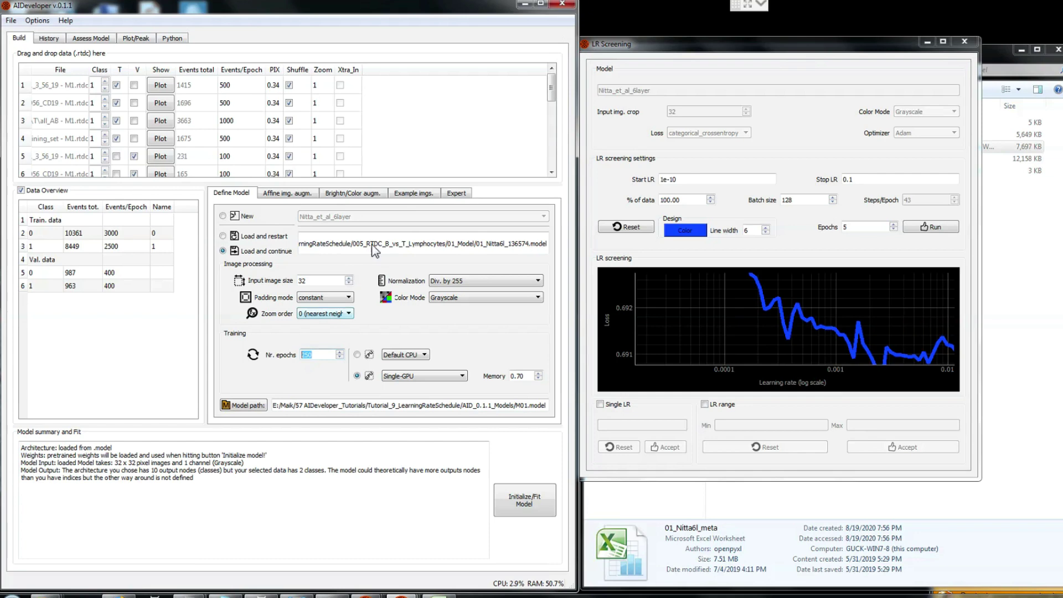
Switch the learning rate schedule to Expo. in the expert options, plot the schedule, and close the plot
left_click(457, 195)
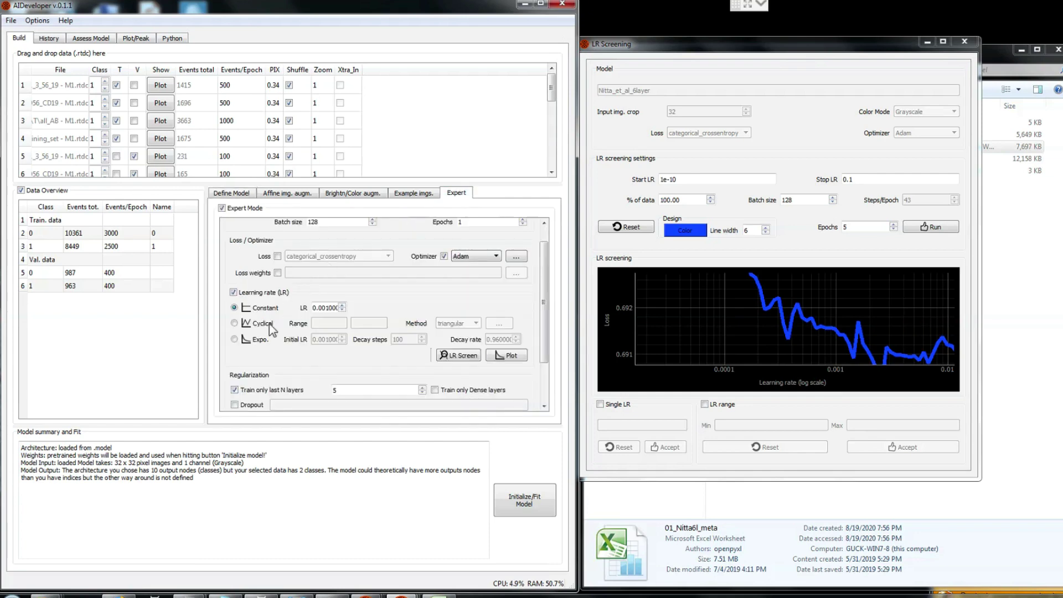
left_click(260, 345)
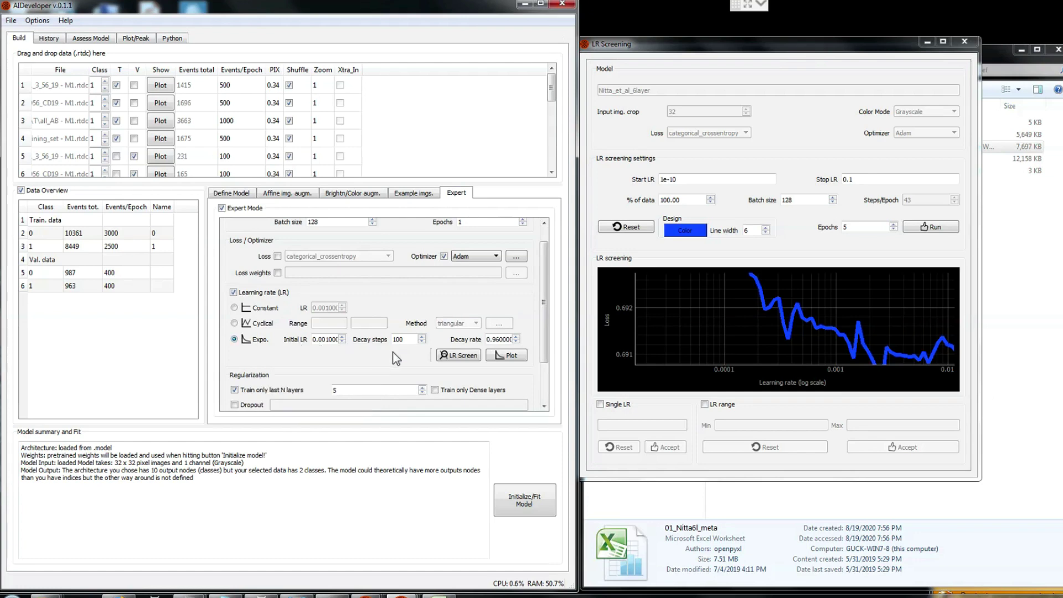
left_click(508, 356)
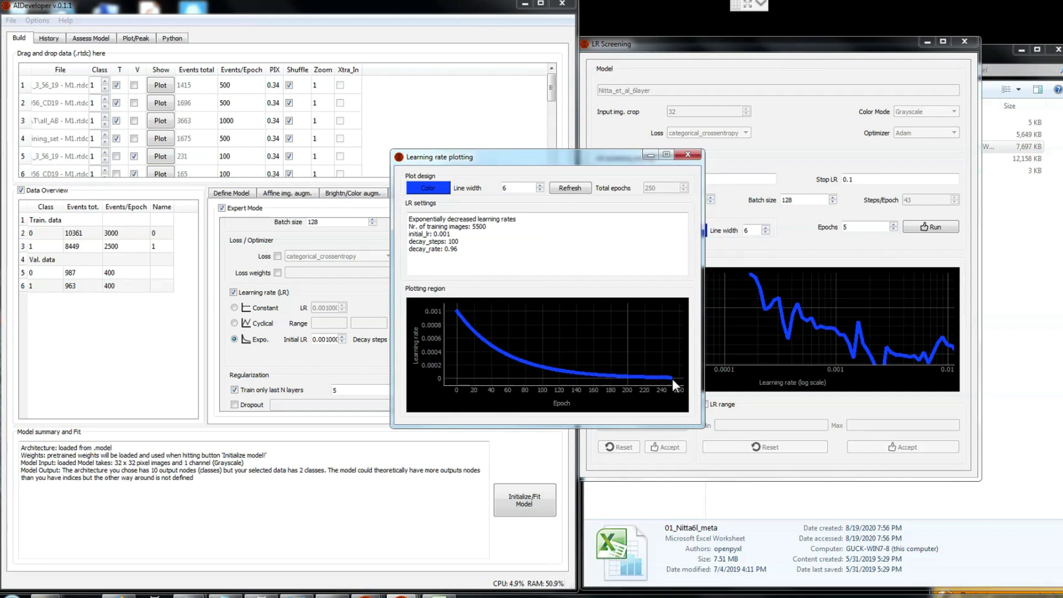
left_click_drag(497, 153, 590, 133)
left_click(781, 134)
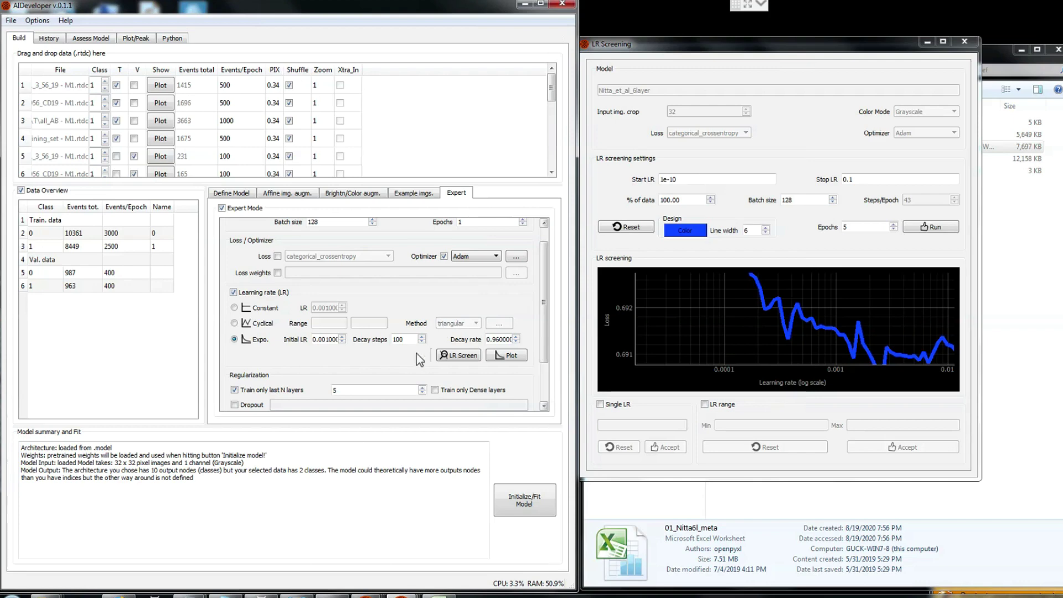
Set the exponential schedule's decay steps to 300, then plot the learning rate curve and close it
left_click_drag(403, 339, 388, 338)
type("00")
left_click(507, 355)
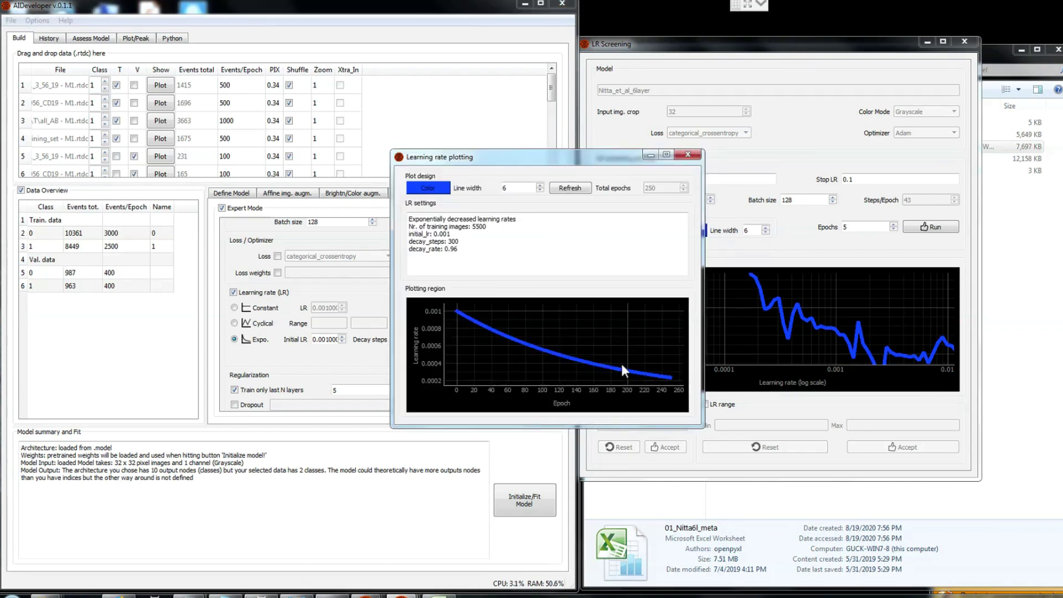
left_click(688, 156)
Set the decay steps to 200 and plot the exponential learning rate schedule again, closing the plot when done
left_click_drag(414, 339, 384, 339)
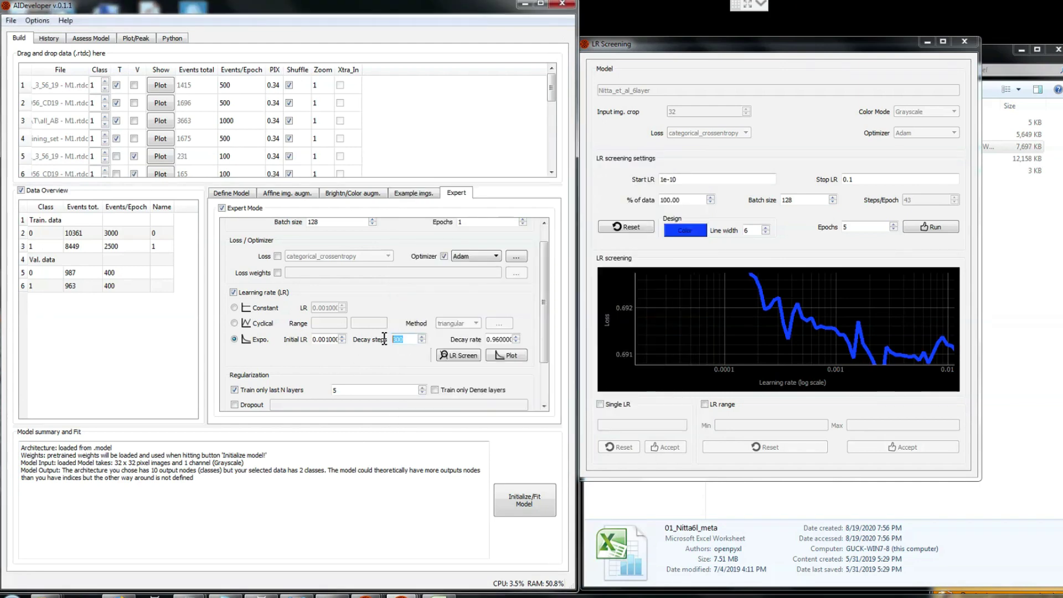
type("200")
left_click(505, 355)
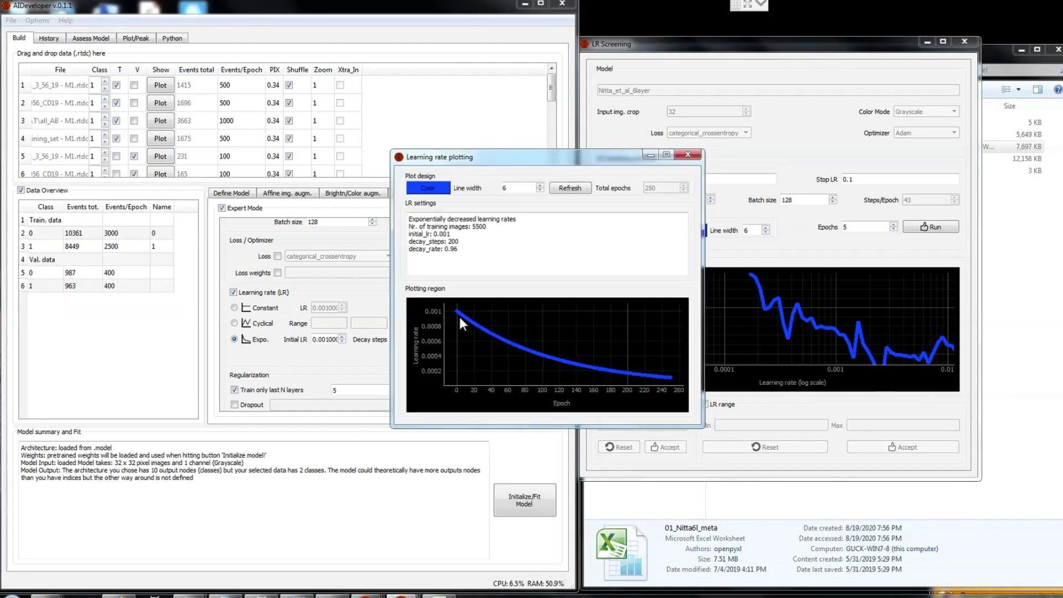
left_click(687, 155)
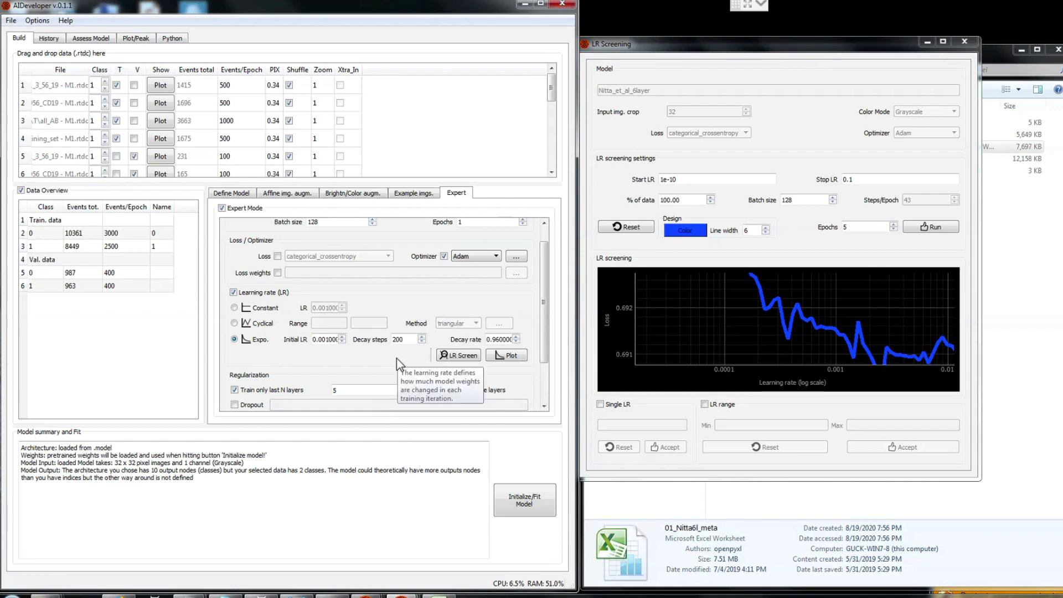
Check the number of epochs in the model definition, then initialize the model and start fitting
left_click(232, 193)
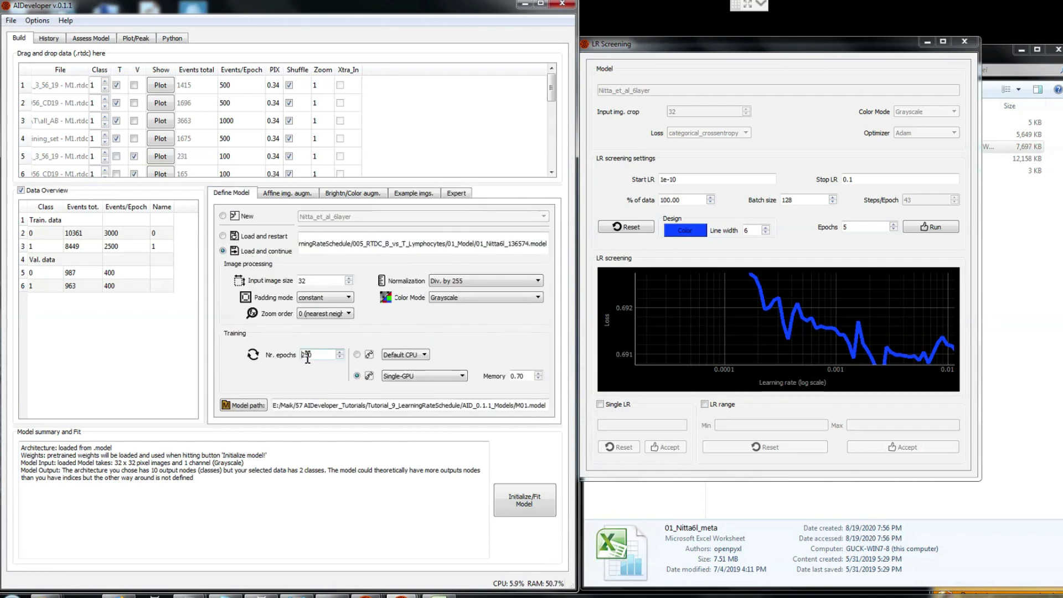
left_click(457, 193)
left_click(510, 501)
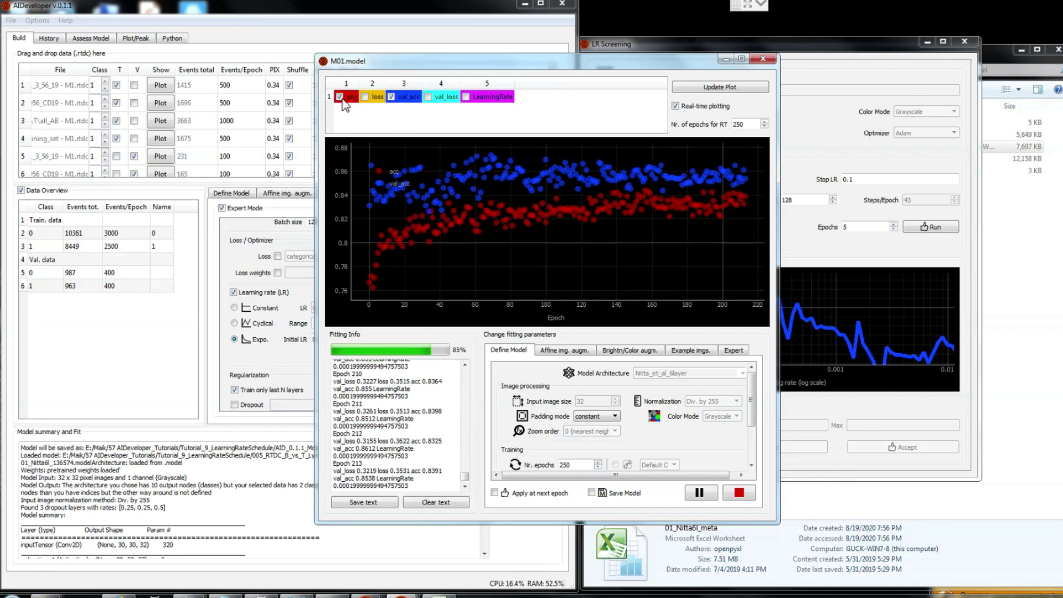
Plot only LearningRate in the M01.model fitting window, with acc, val_acc and real-time plotting turned off
left_click(342, 101)
left_click(395, 98)
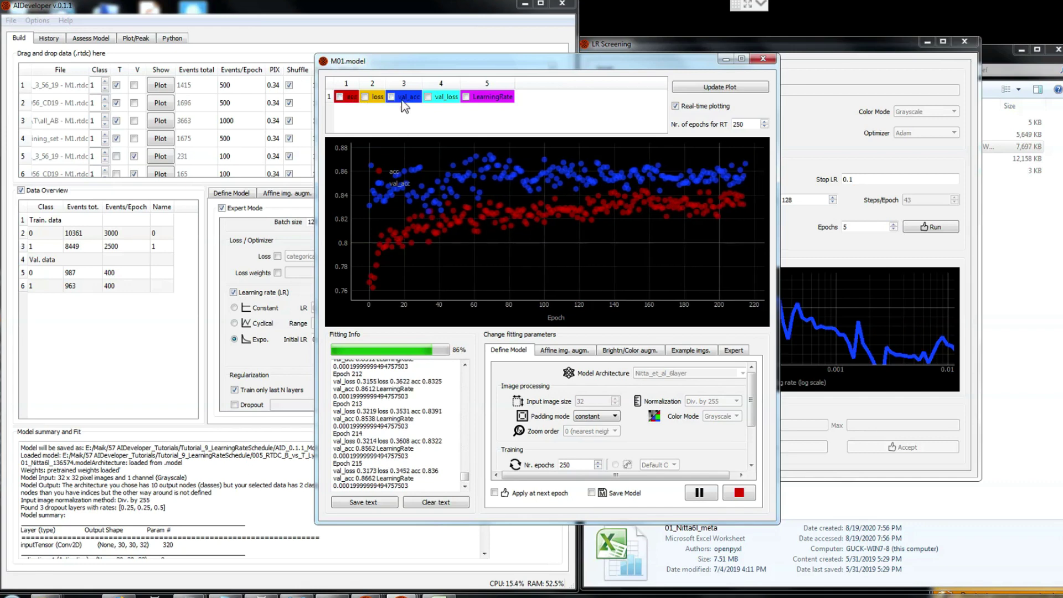
left_click(467, 100)
left_click(675, 106)
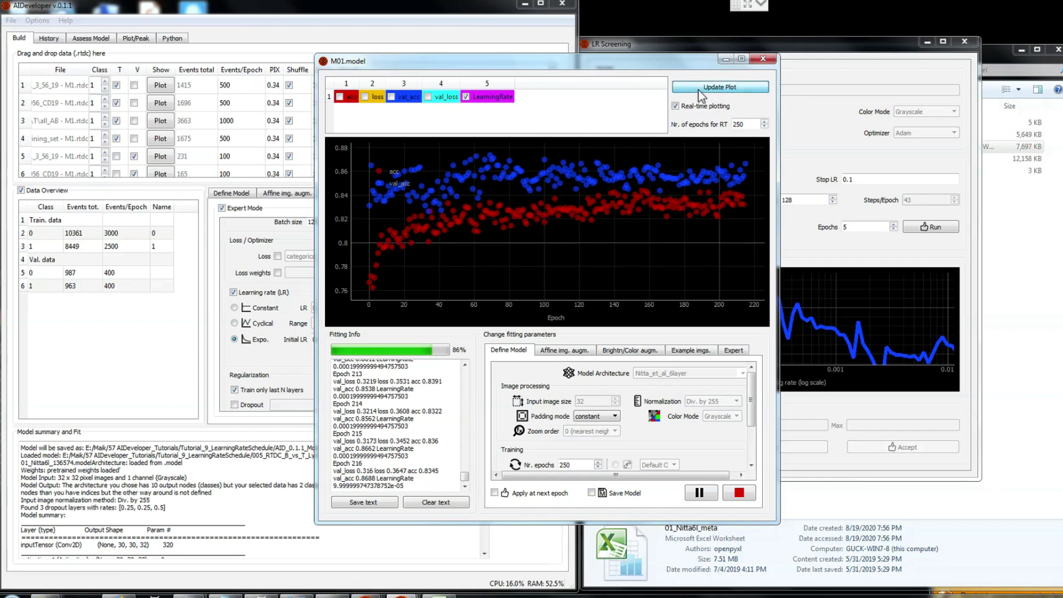
left_click(719, 88)
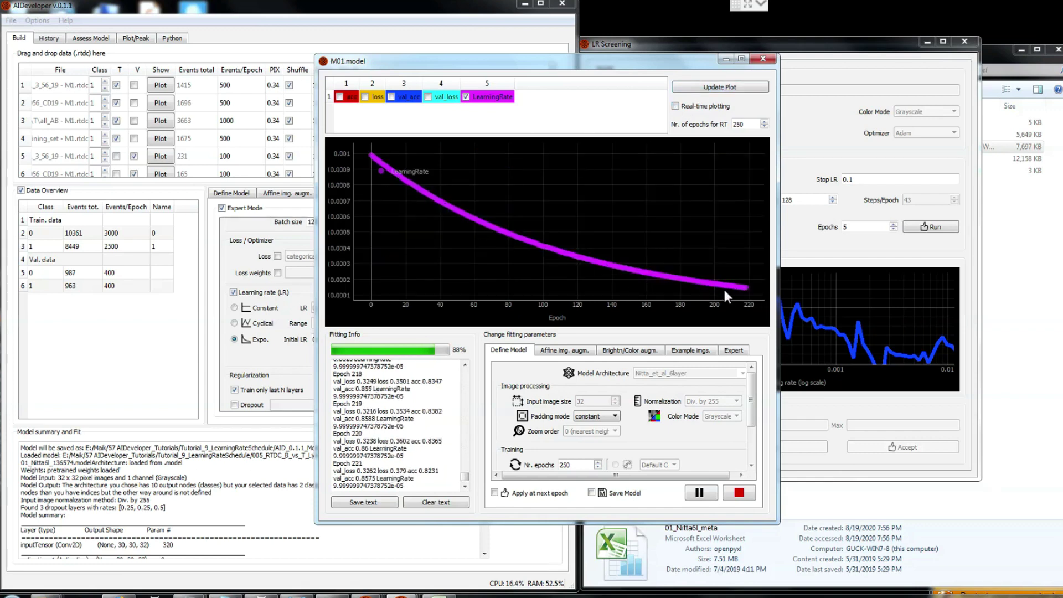
Widen the M01.model fitting window and switch its expert learning rate option to Cyclical
left_click(734, 351)
scroll(705, 383, "down", 5)
scroll(705, 388, "up", 5)
left_click_drag(778, 345, 882, 345)
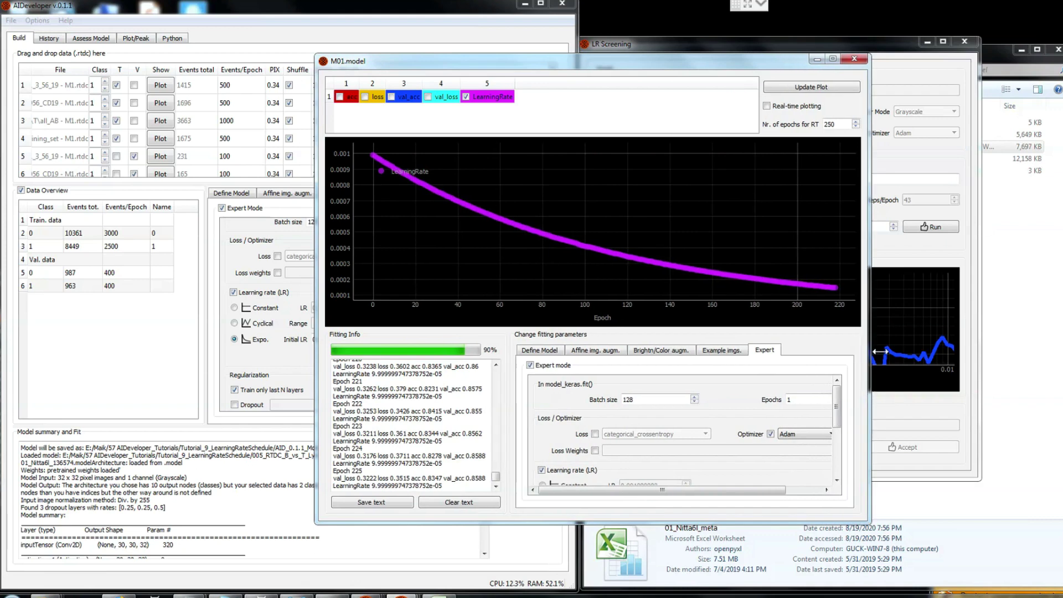
scroll(850, 413, "down", 2)
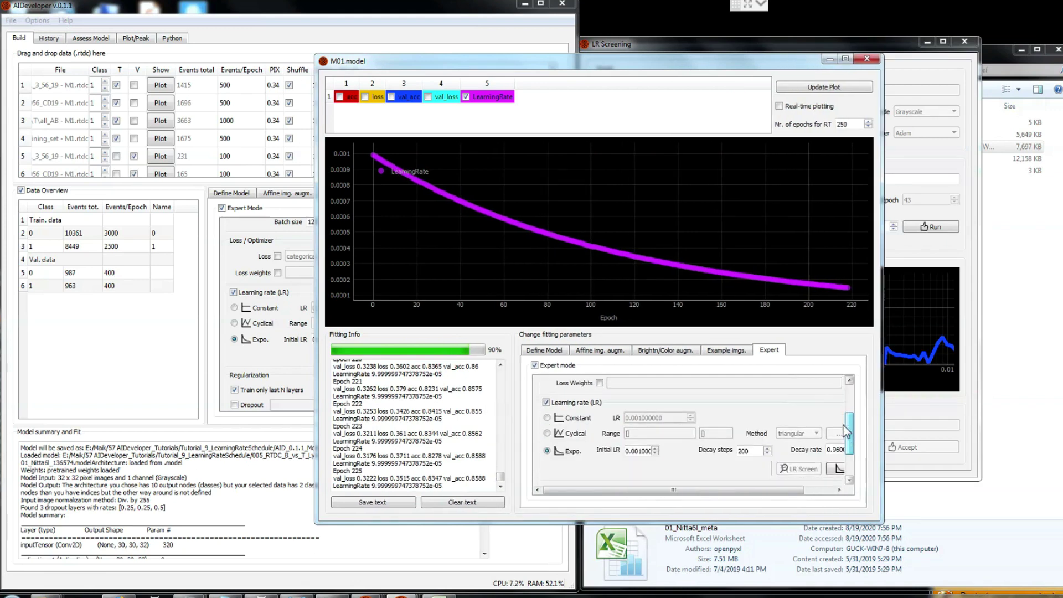
left_click(570, 435)
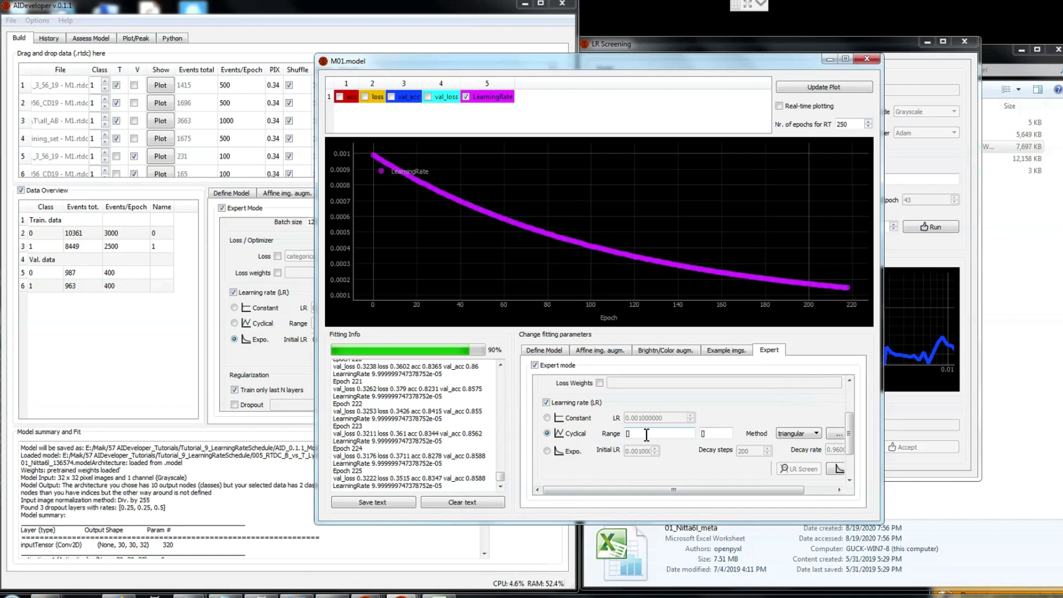
Set the cyclical learning rate range from 0.00001 to 0.0005
left_click_drag(646, 435, 614, 438)
mouse_move(558, 440)
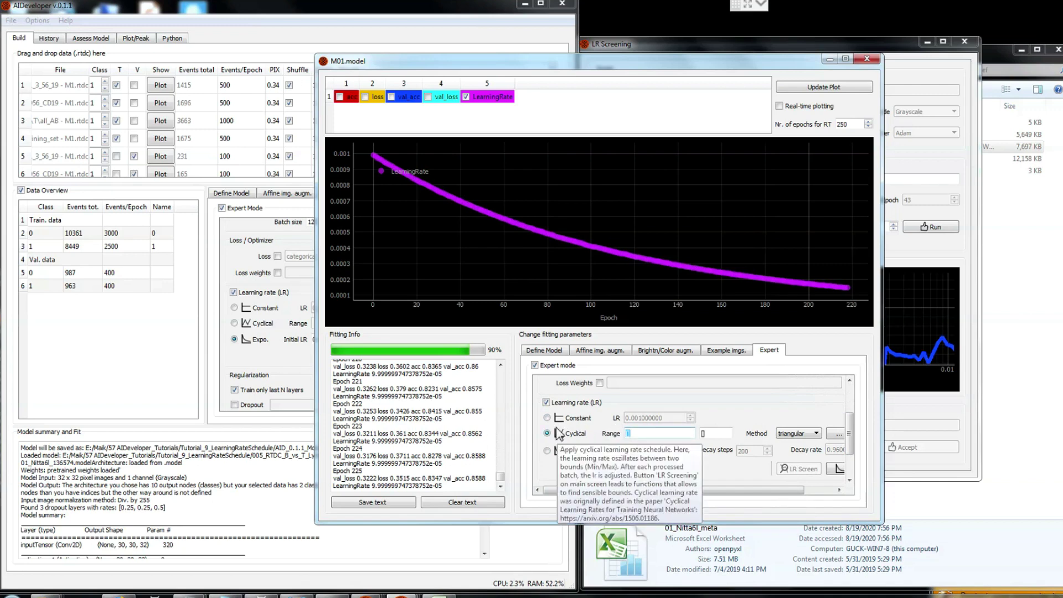
type("0.000")
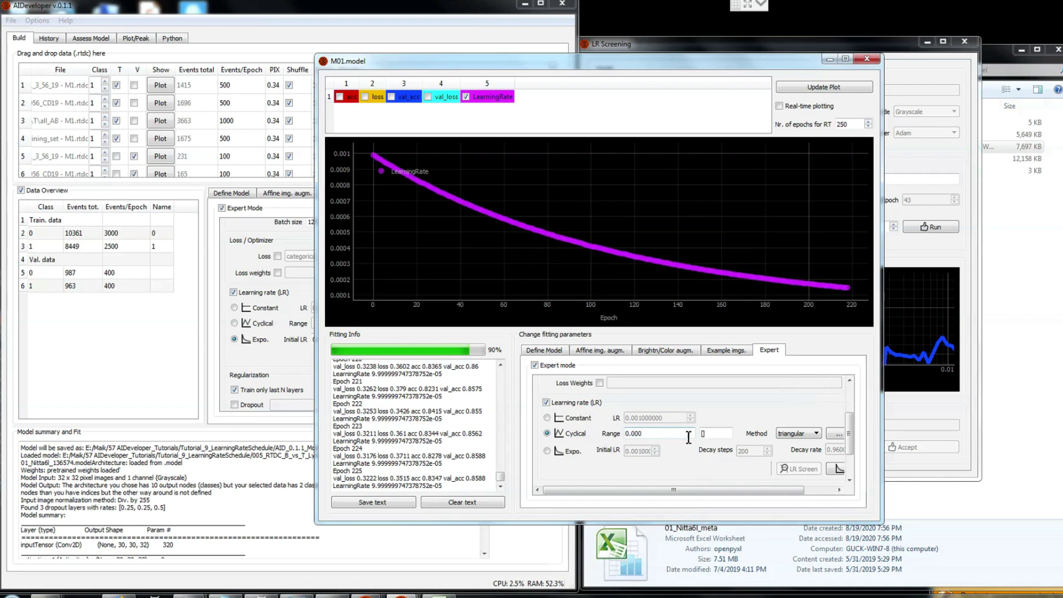
type("501")
key("ctrl+a")
key("Tab")
type("0.0005")
key("ctrl+a")
left_click(686, 464)
Preview the cyclical learning rate schedule in a plot and close it
left_click_drag(692, 490, 811, 480)
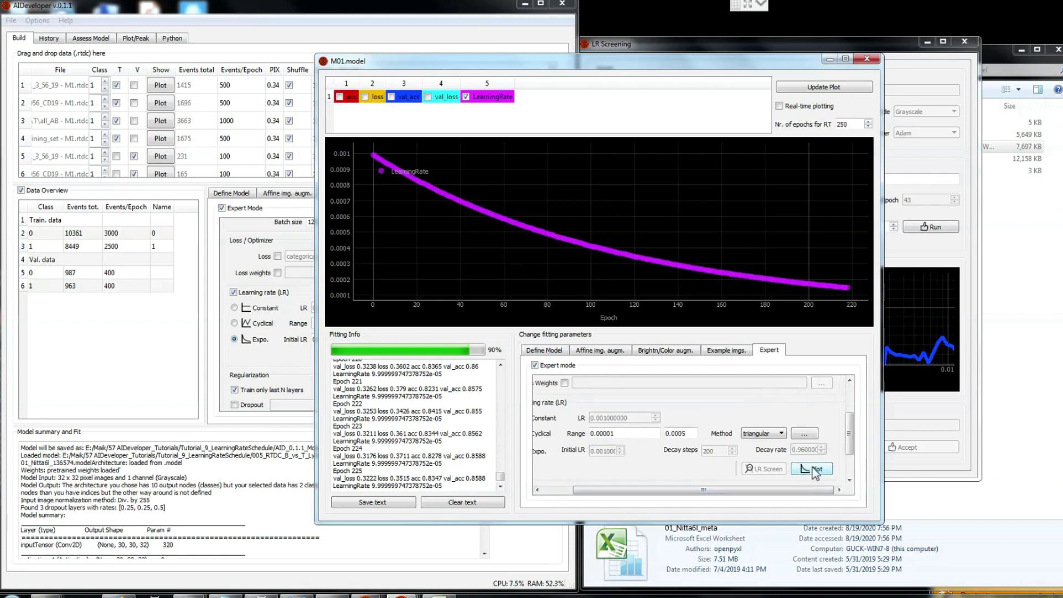
left_click(814, 472)
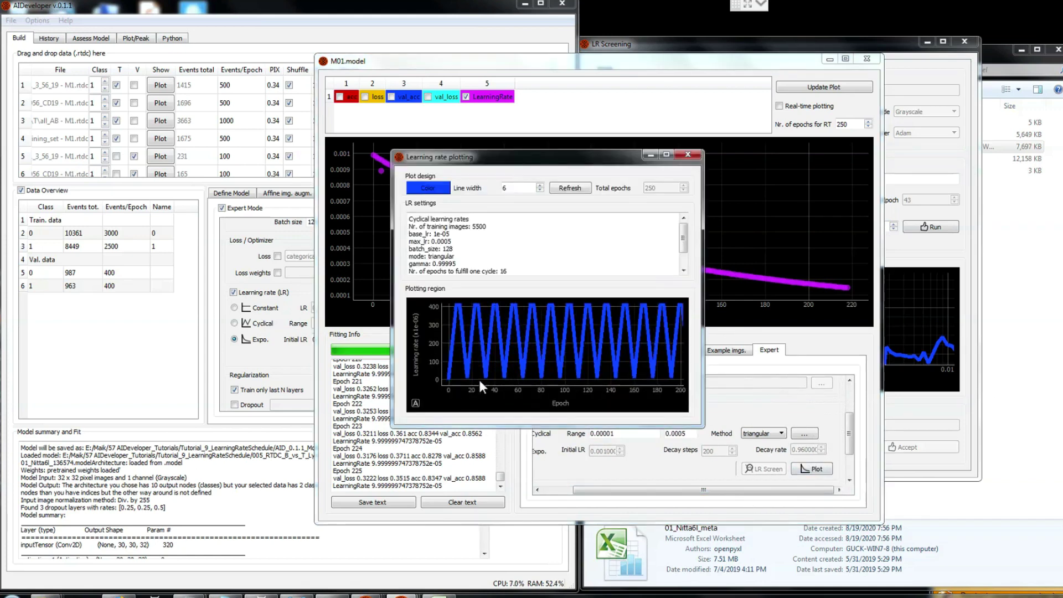
left_click(688, 154)
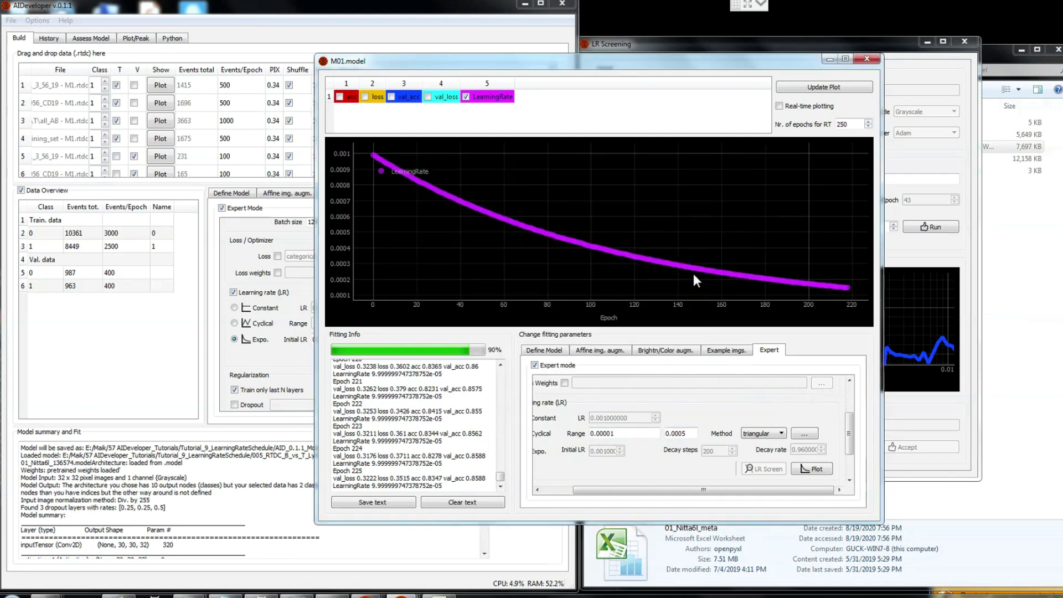
Set the number of epochs to 500, apply the changes at the next epoch, and resume training with real-time plotting on
left_click(542, 352)
left_click(570, 494)
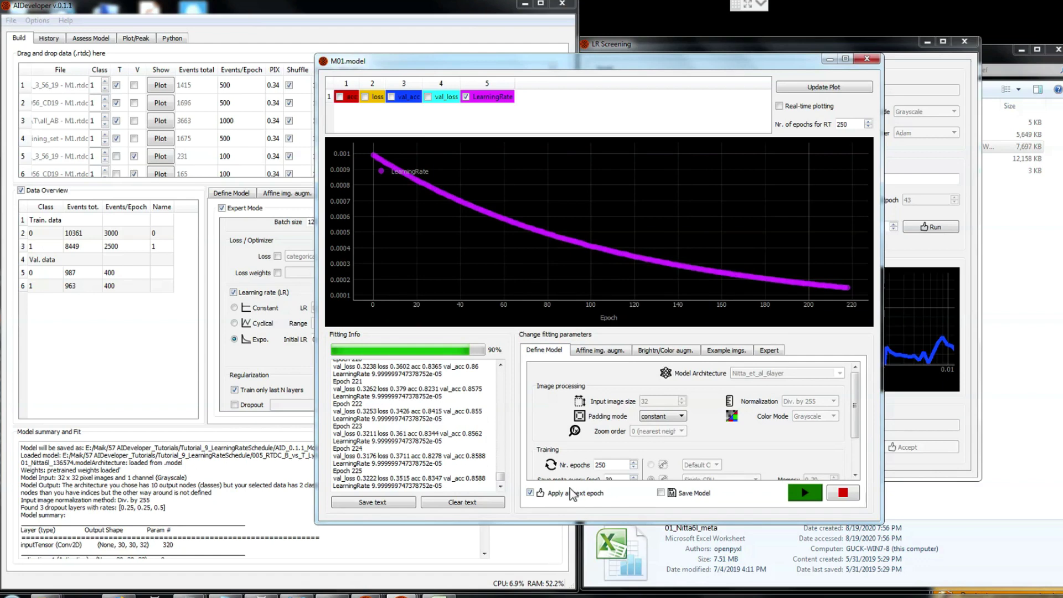
left_click_drag(613, 466, 582, 470)
left_click(804, 492)
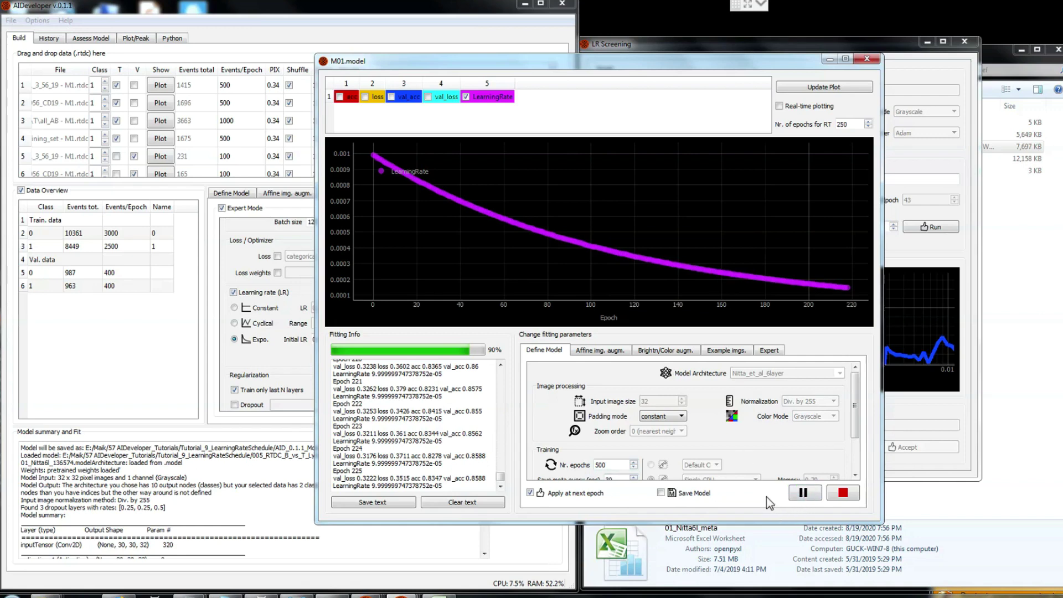
left_click(780, 106)
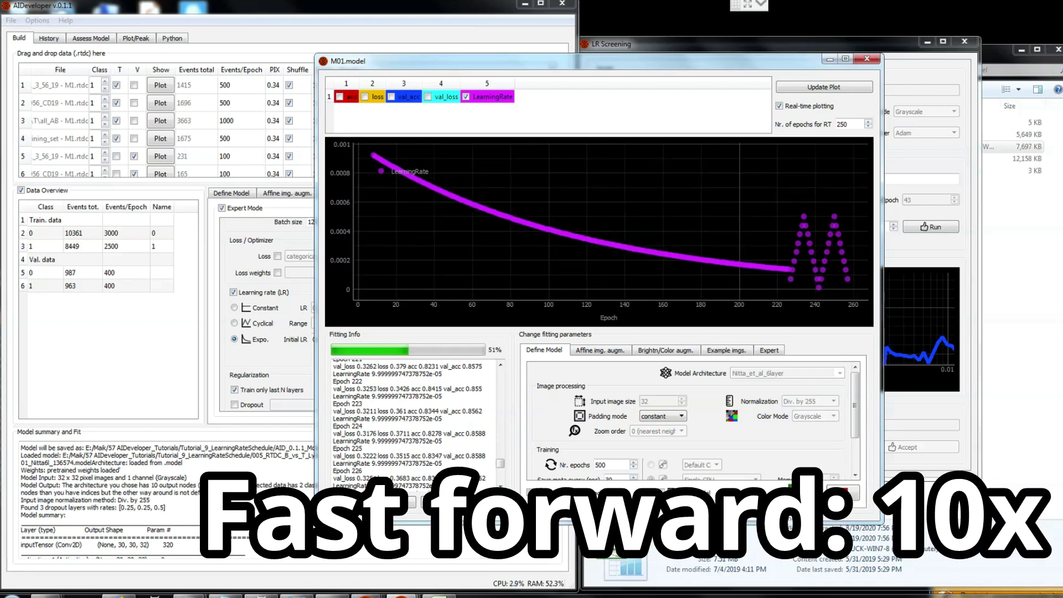
Load the live history of the current training and plot its acc and val_acc
left_click(49, 38)
left_click(38, 57)
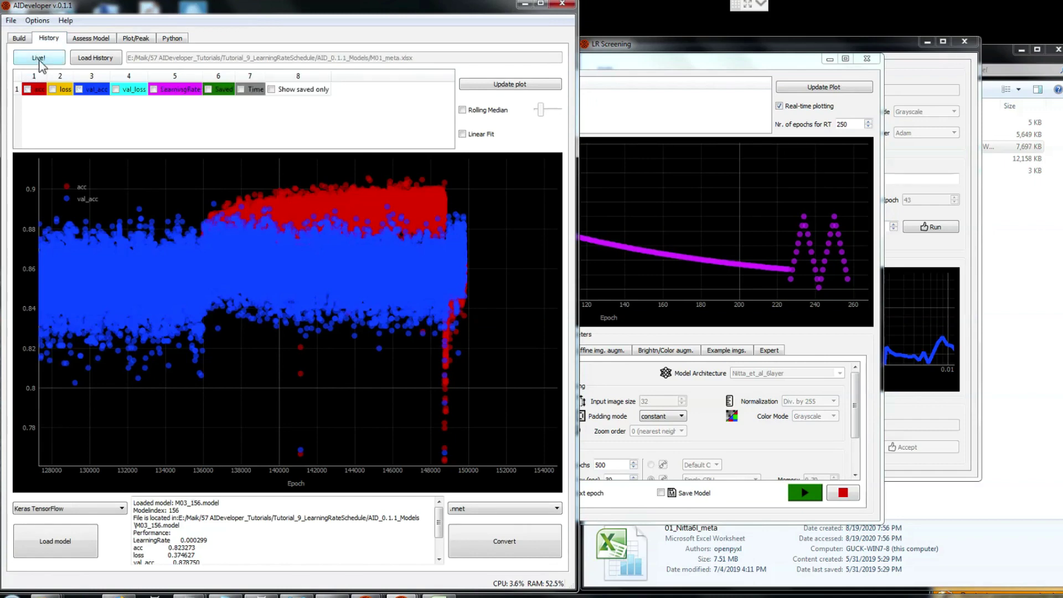
left_click(27, 91)
left_click(79, 89)
left_click(502, 84)
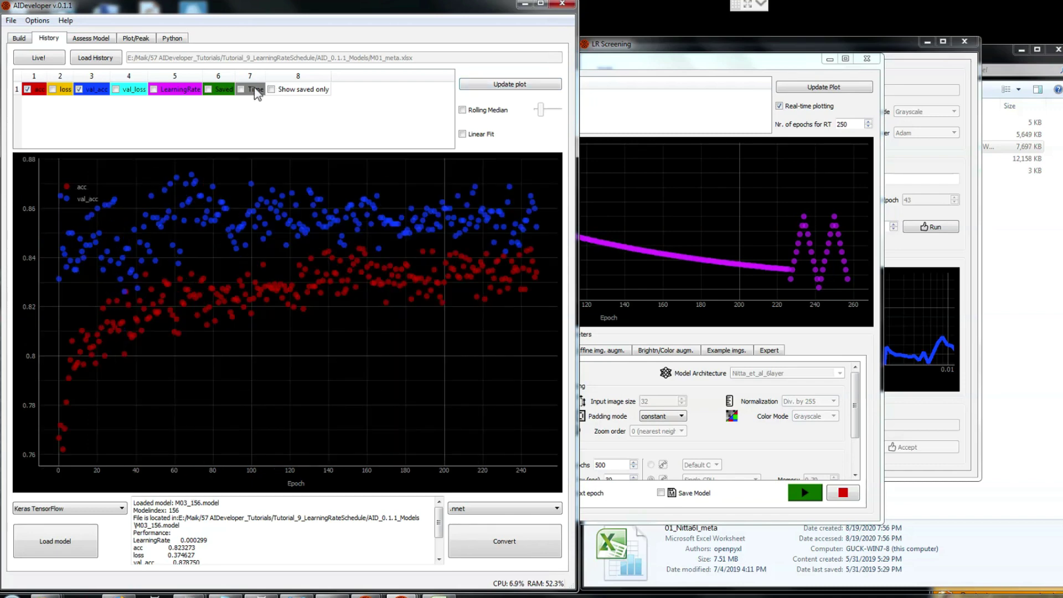
Plot only the saved models, enlarge the high val_acc region, and select the model with the highest val_acc, highlighting its name and index
left_click(272, 90)
left_click(486, 85)
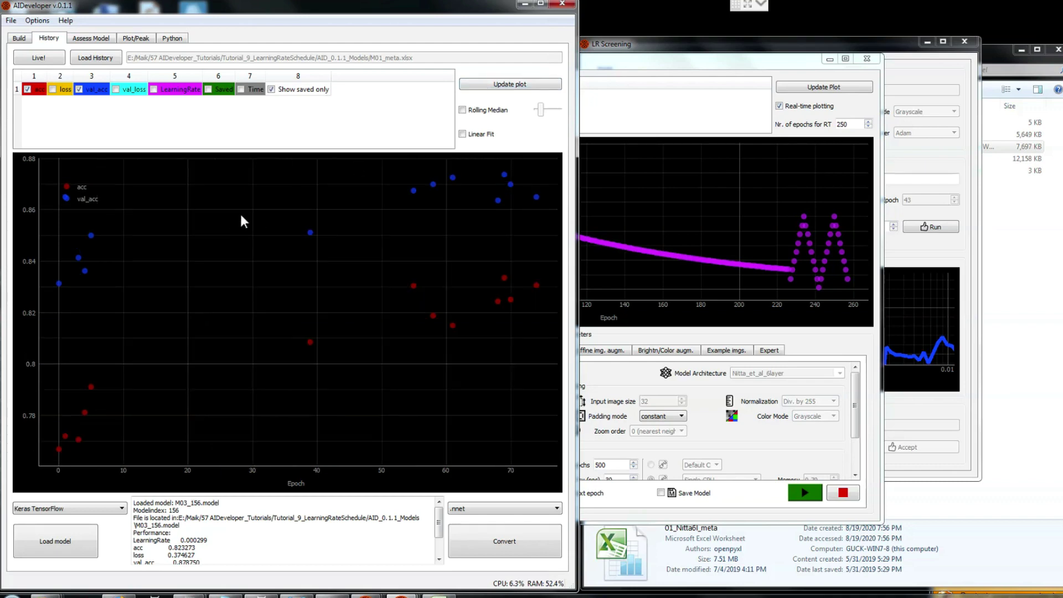
scroll(29, 197, "up", 2)
left_click_drag(368, 220, 216, 292)
scroll(338, 237, "up", 3)
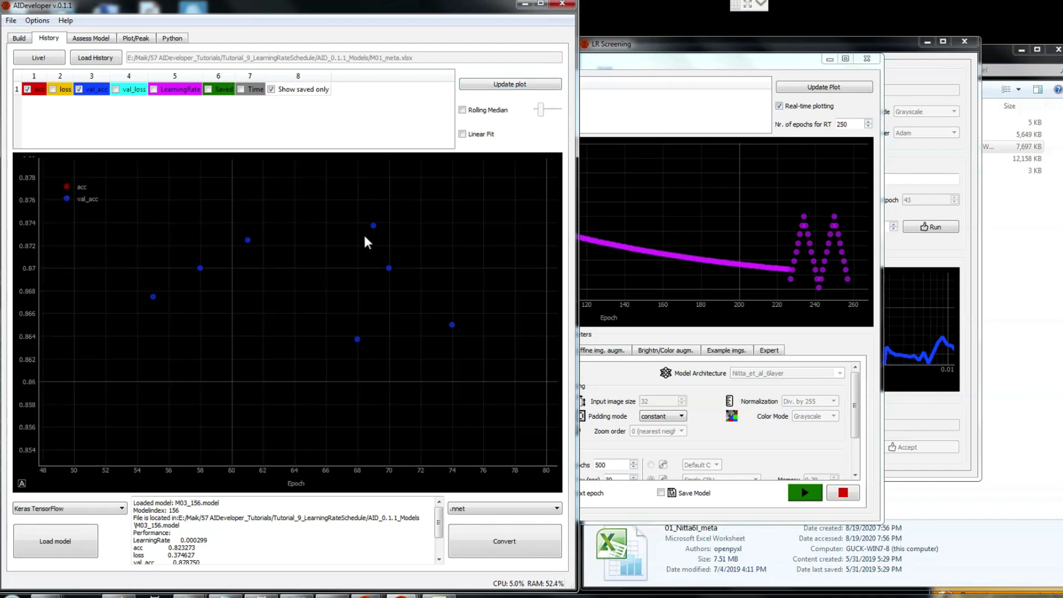
left_click(373, 226)
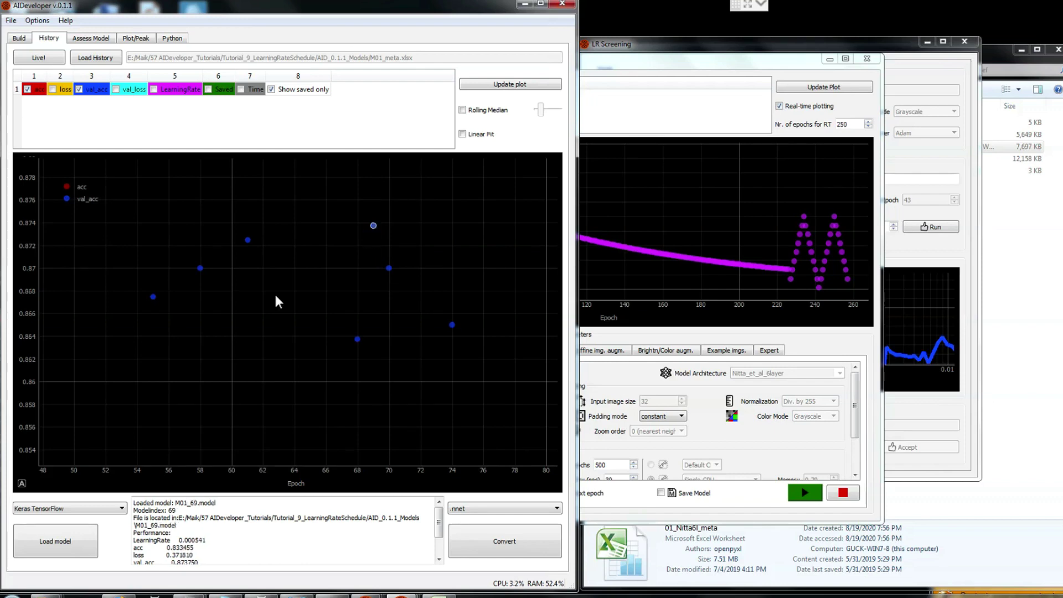
left_click_drag(152, 503, 202, 512)
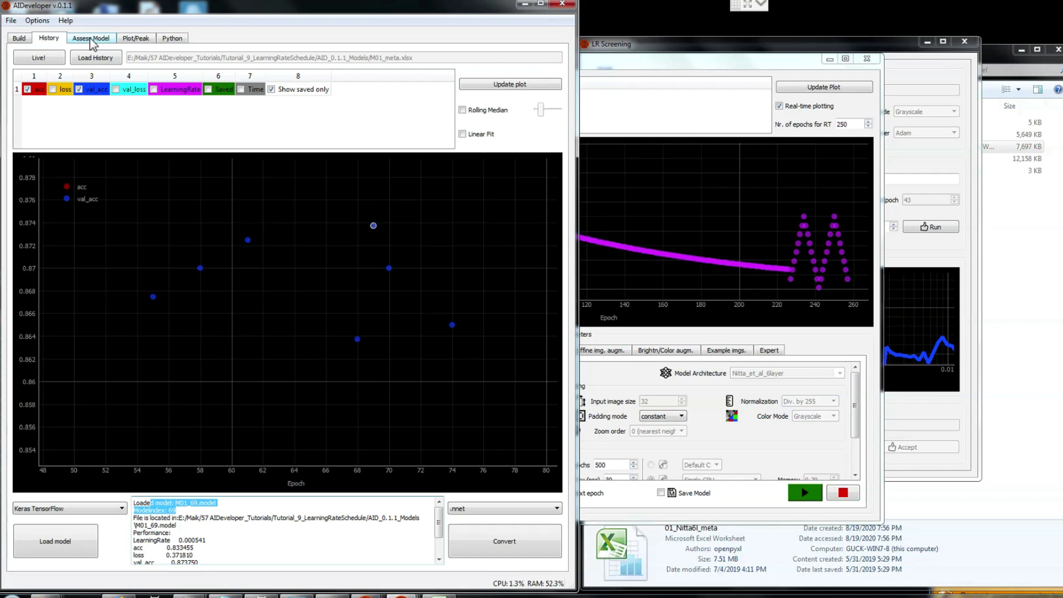
Clear the list of training and validation data files used to build the model
left_click(20, 39)
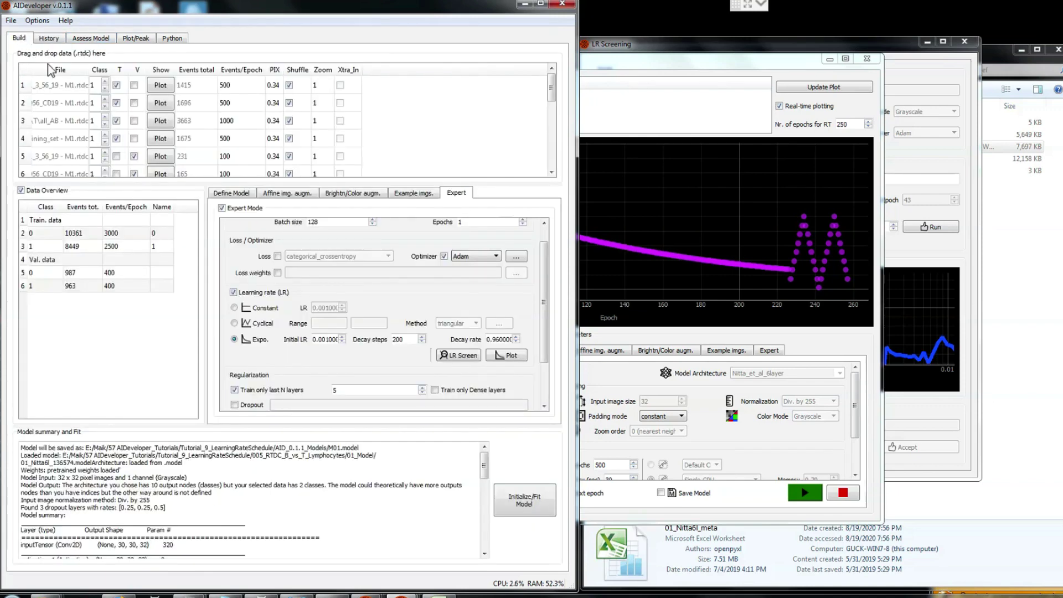
left_click(10, 21)
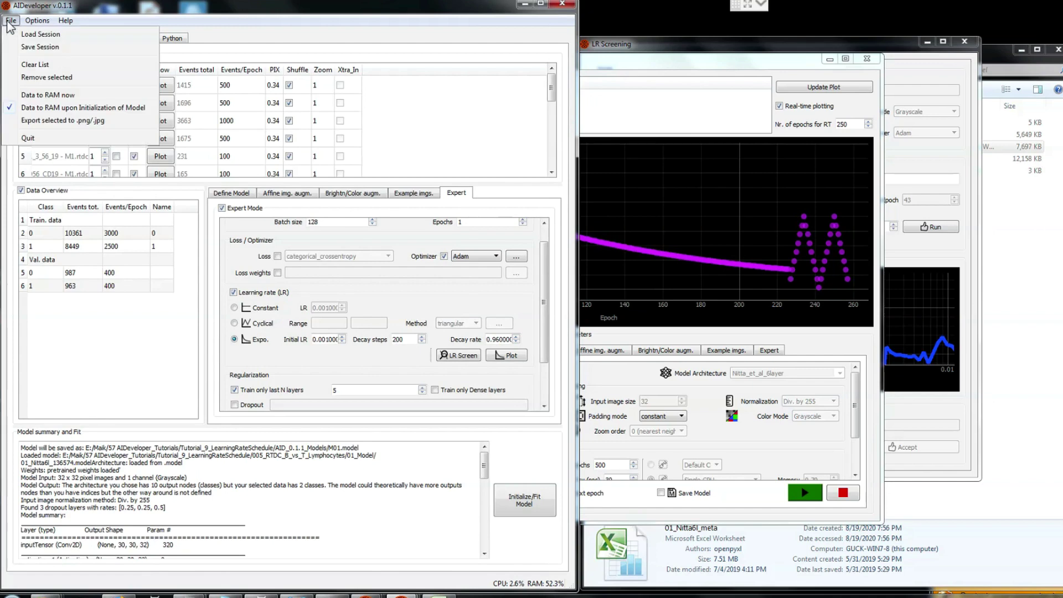
left_click(45, 65)
Load the session 02_AID_Testing_session from the 005_RTDC_B_vs_T_Lymphocytes folder to bring in the testing data
left_click(10, 20)
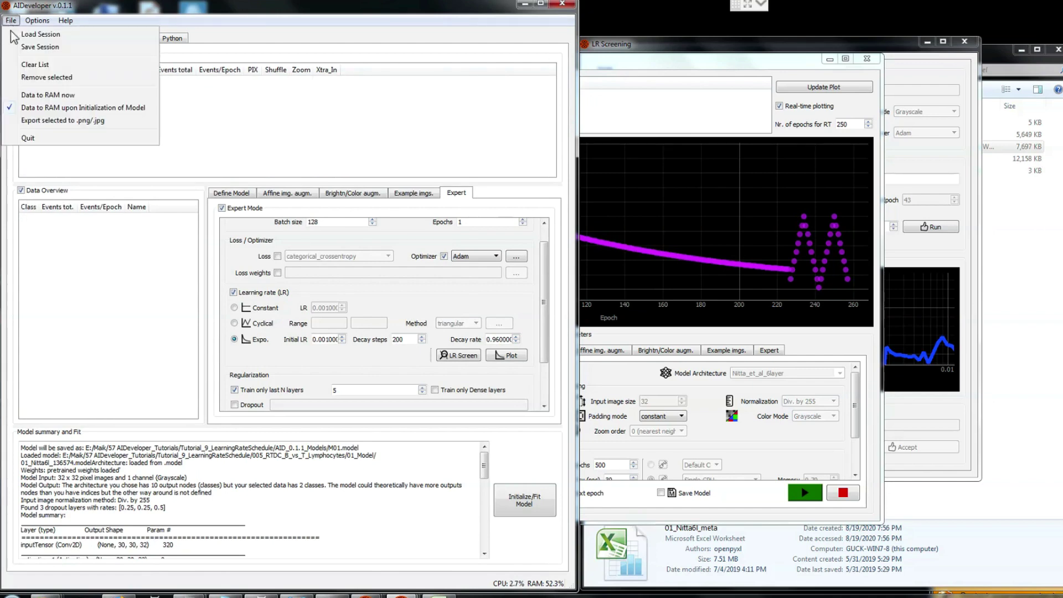
left_click(39, 34)
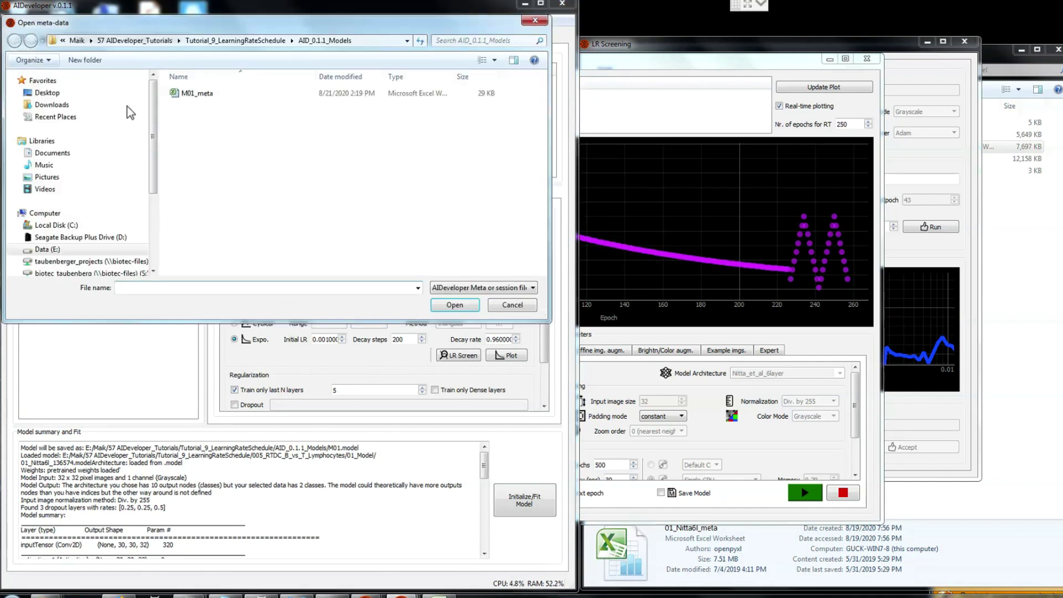
double_click(207, 93)
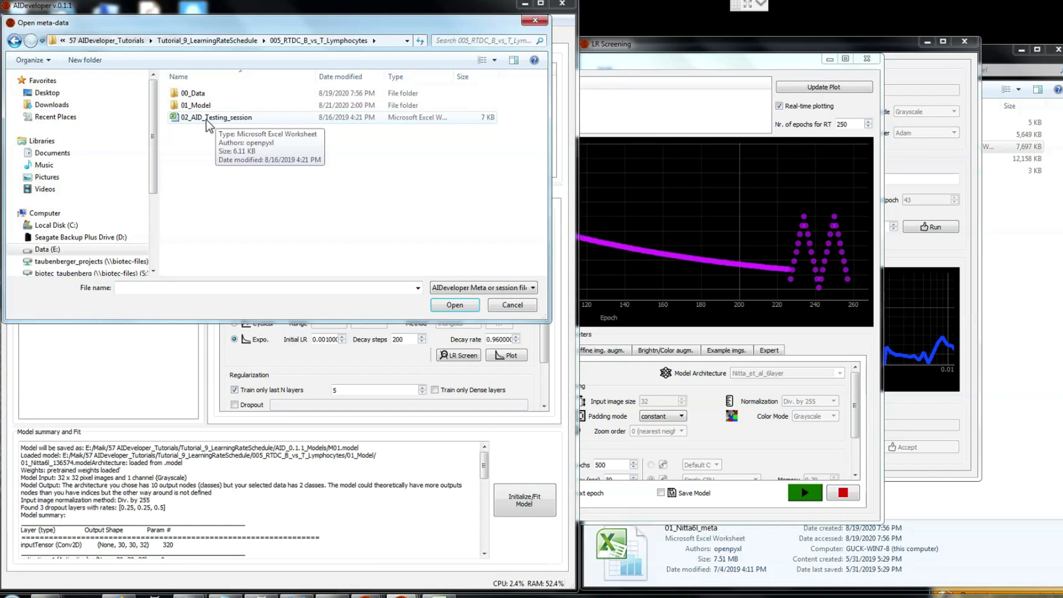
double_click(207, 119)
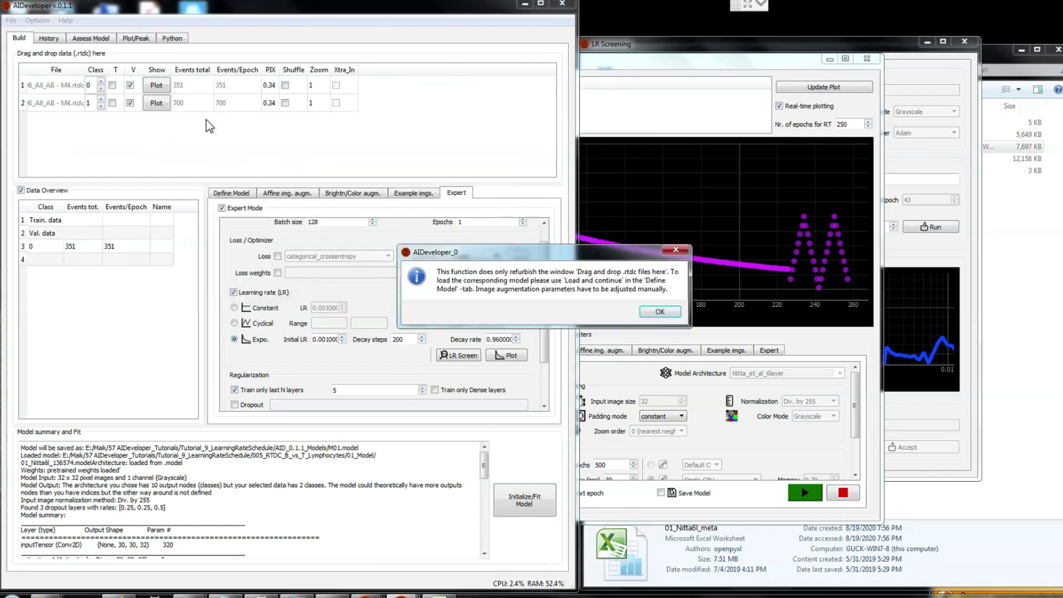
left_click(660, 312)
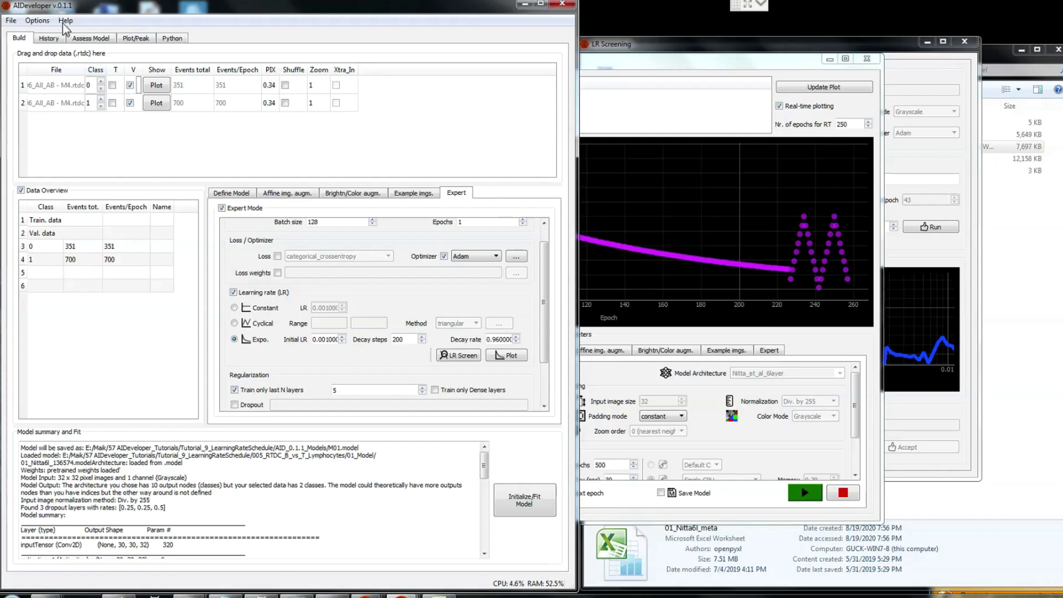
Load M01_69.model from the AID_0.1.1_Models folder for assessment and update the plots and classification metrics on the testing data
left_click(83, 43)
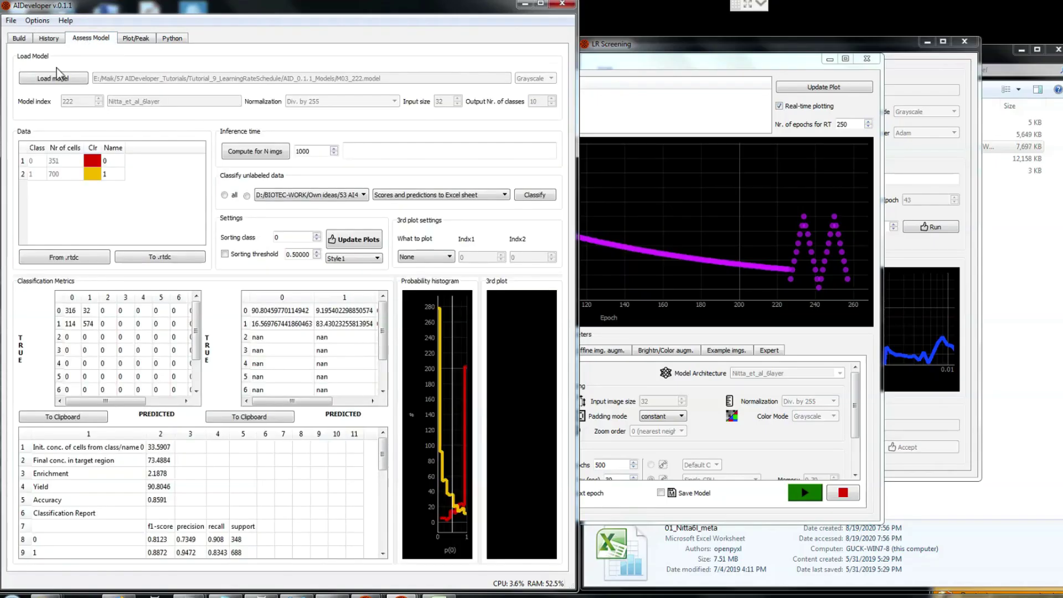
left_click(55, 79)
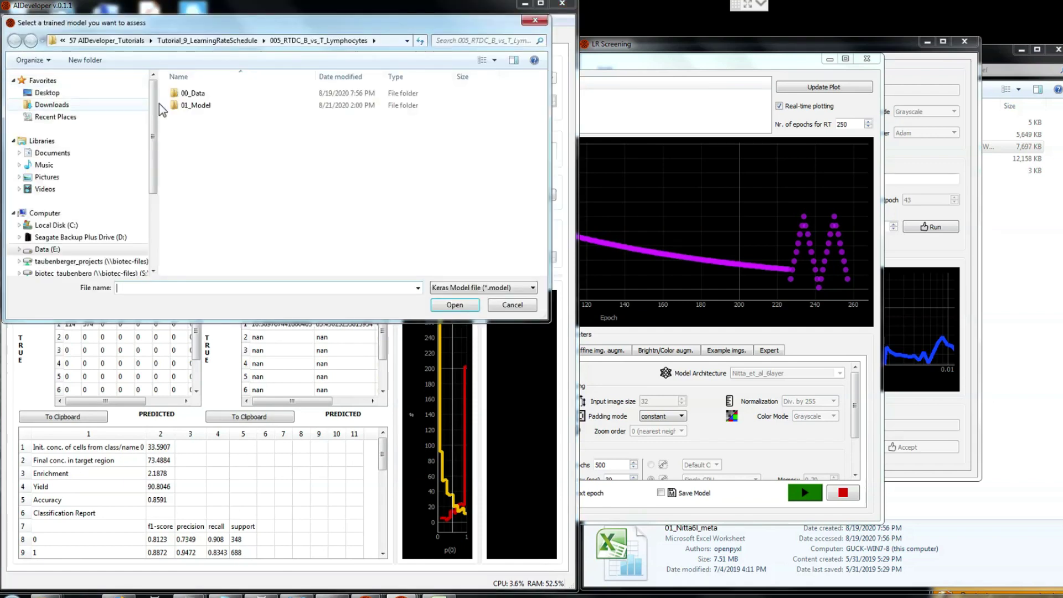
left_click(188, 105)
left_click(218, 43)
double_click(190, 107)
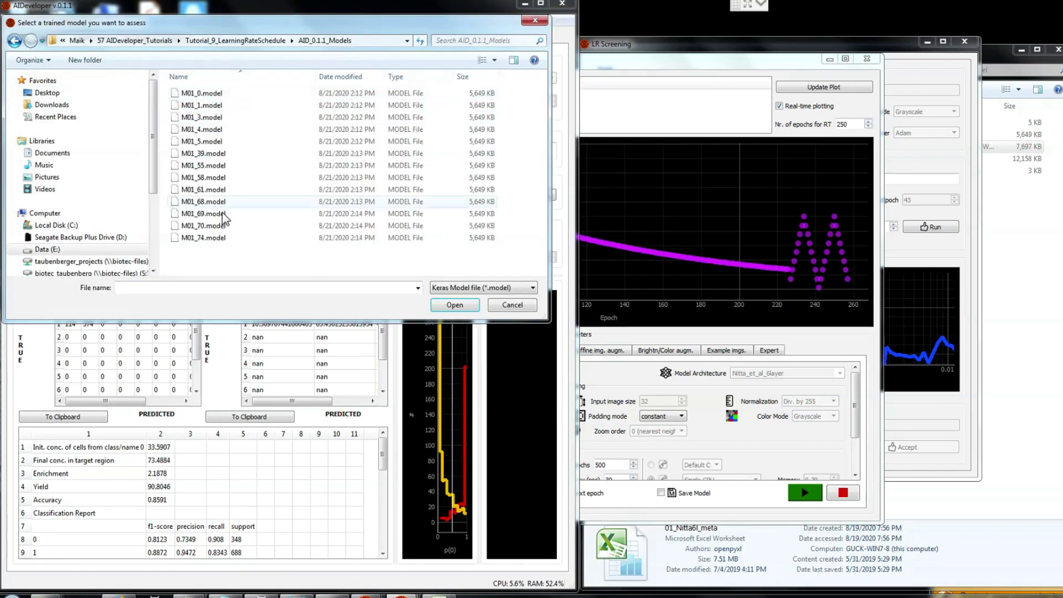
double_click(201, 215)
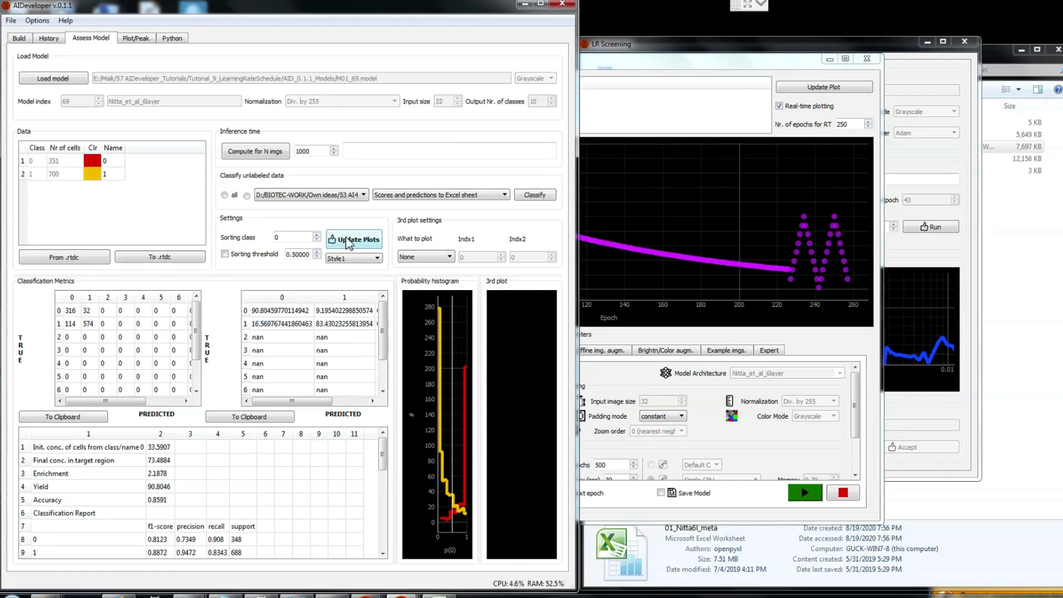
left_click(348, 242)
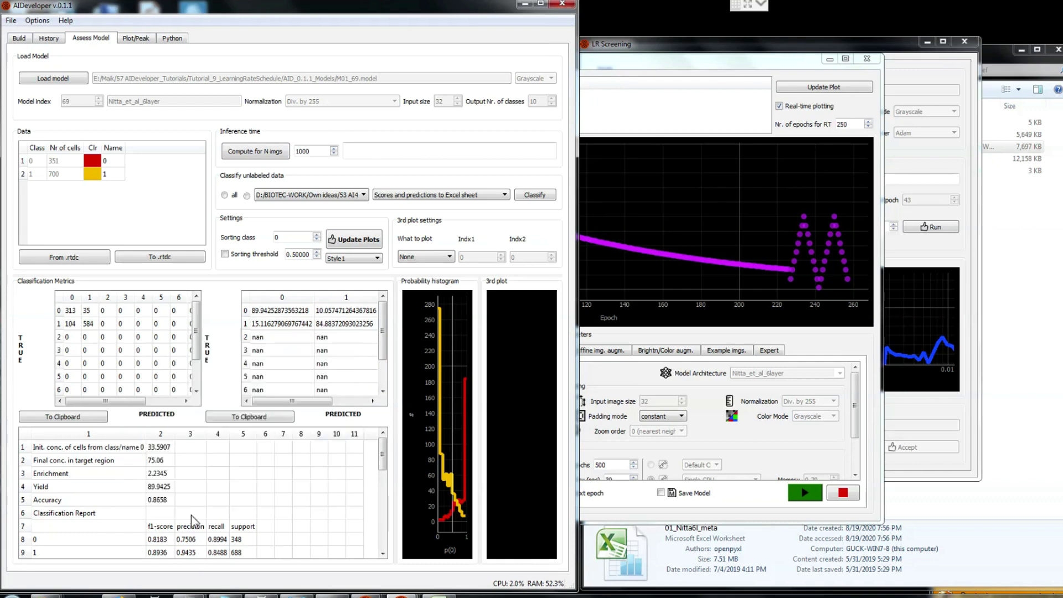
Examine the accuracy in the classification metrics and compare it with the testing accuracy reported in the bioRxiv paper
left_click(178, 500)
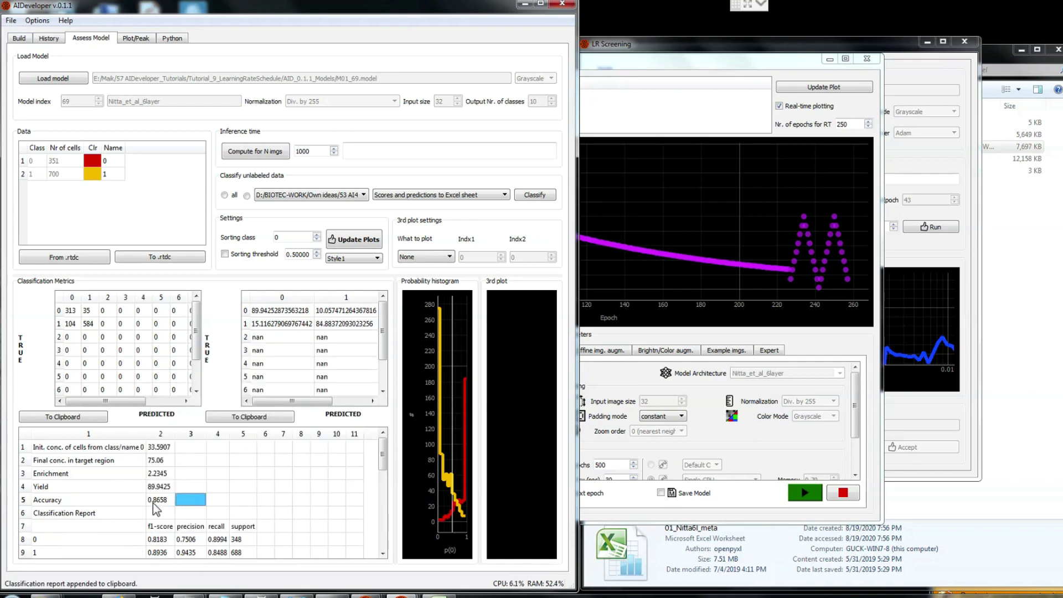
left_click(166, 500)
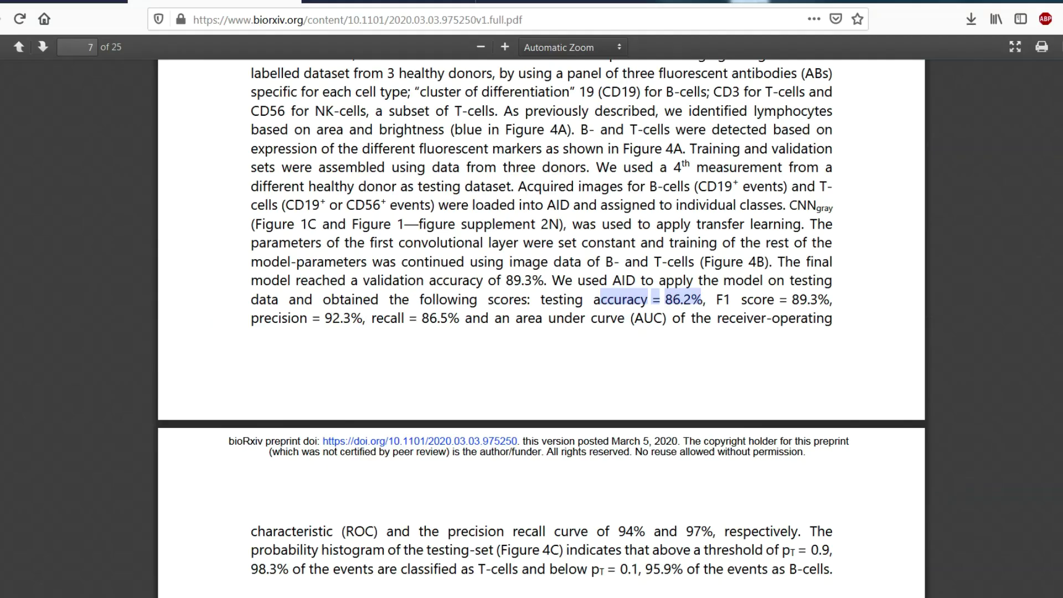
left_click_drag(543, 299, 696, 302)
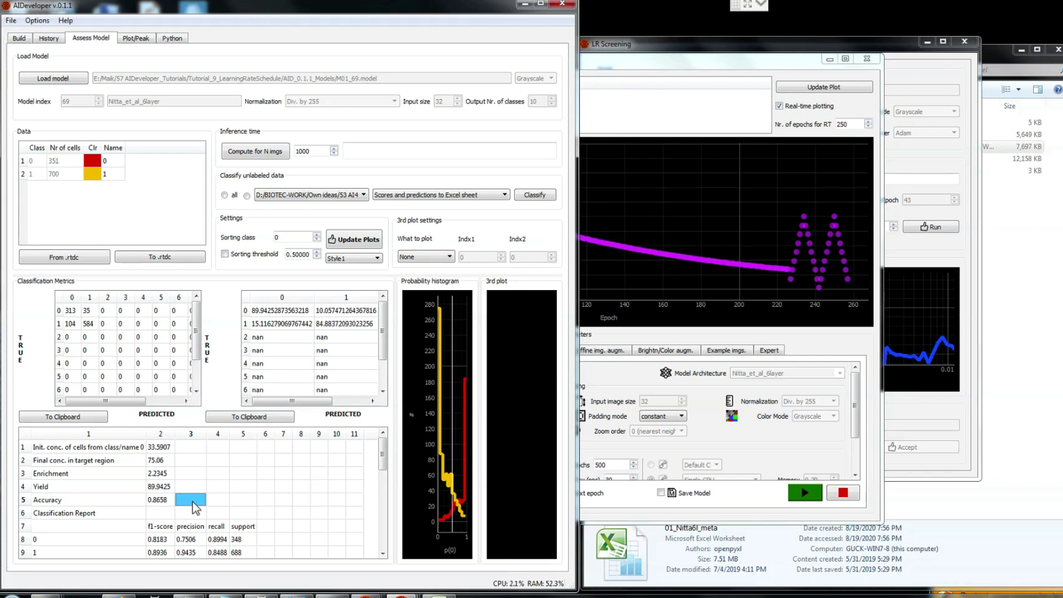
Widen the model-building window, choose RMSprop as the optimizer, and review its Rho setting in the optimizer settings before accepting them
left_click(20, 38)
left_click_drag(579, 244, 723, 249)
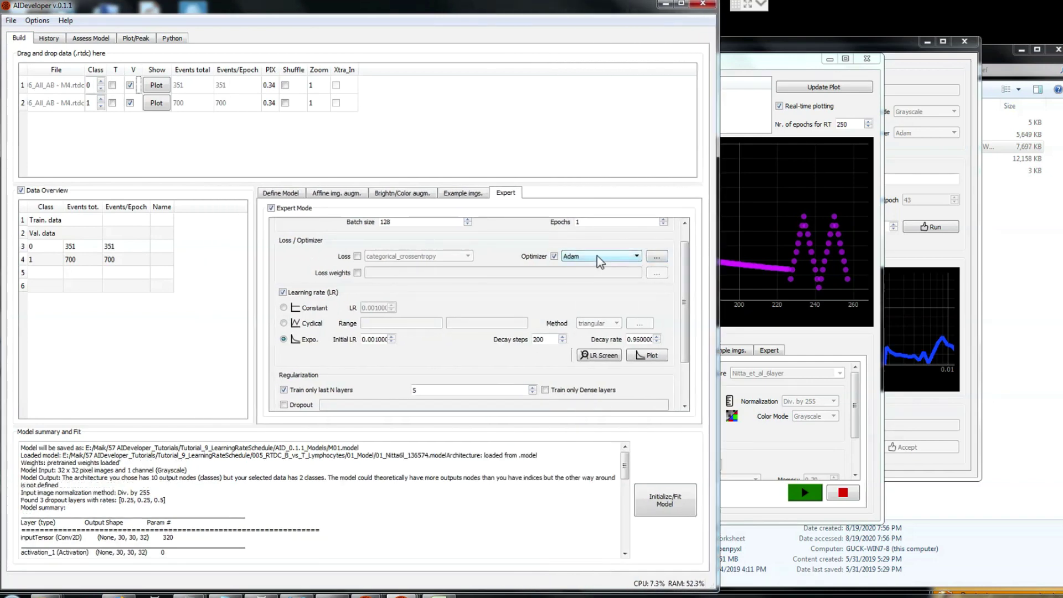
left_click(635, 257)
left_click(584, 281)
left_click(657, 257)
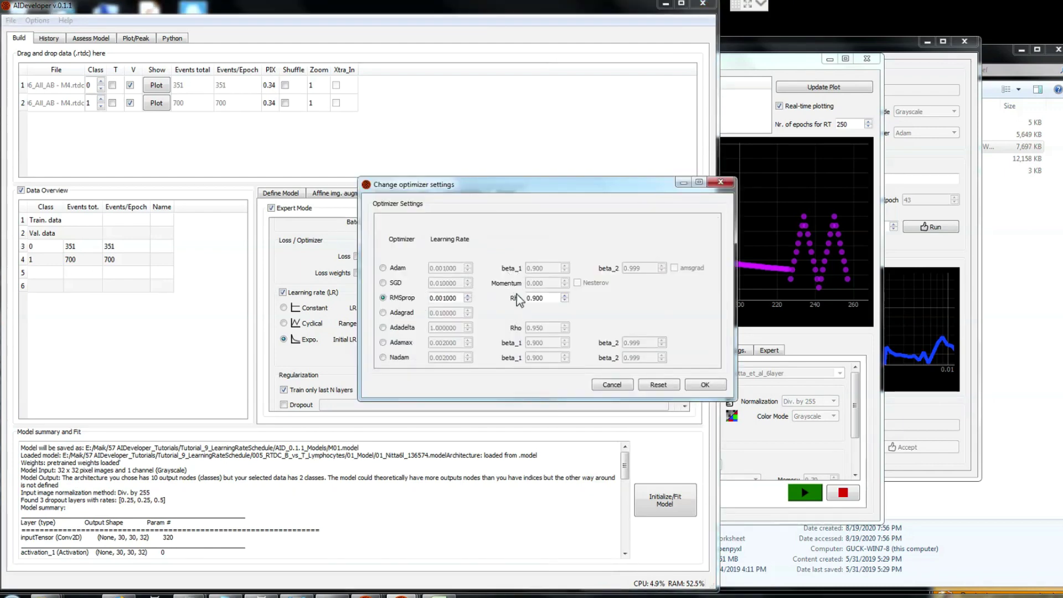
double_click(548, 300)
left_click(532, 310)
left_click(705, 384)
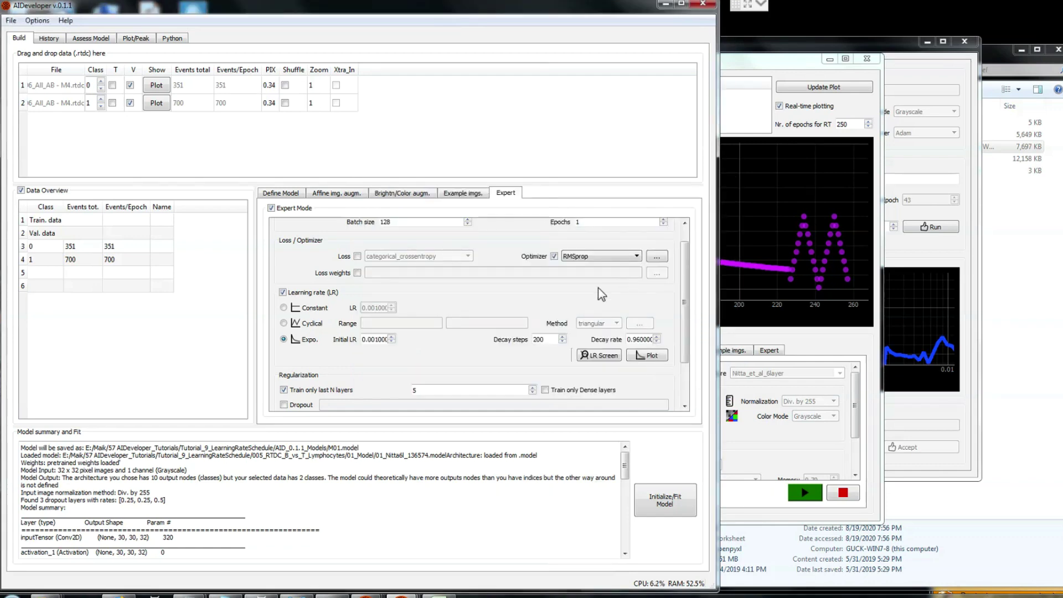
mouse_move(598, 288)
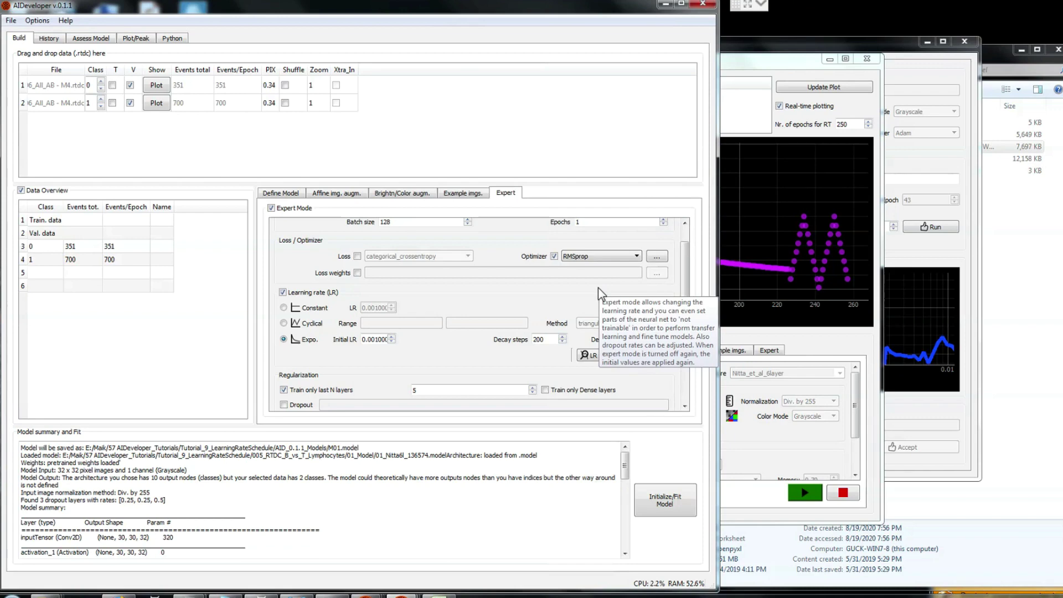
mouse_move(227, 127)
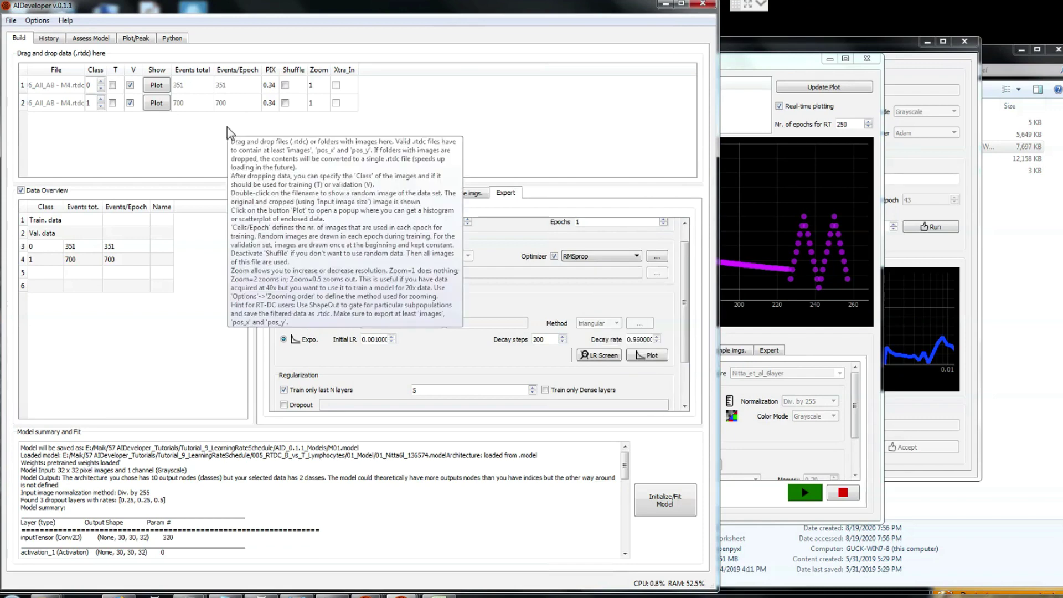